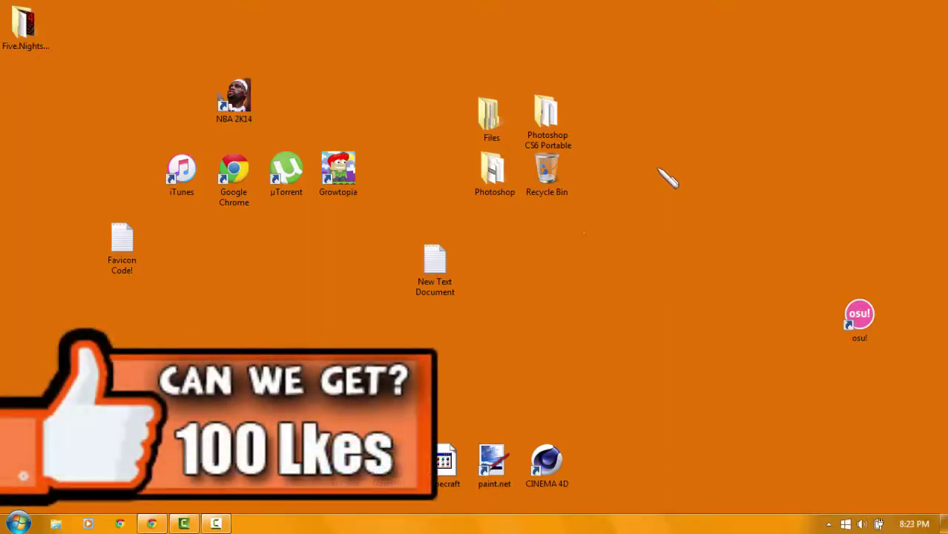
- Bring Chrome forward, go back to the Weebly site list, and edit the tutorial test site
left_click(152, 522)
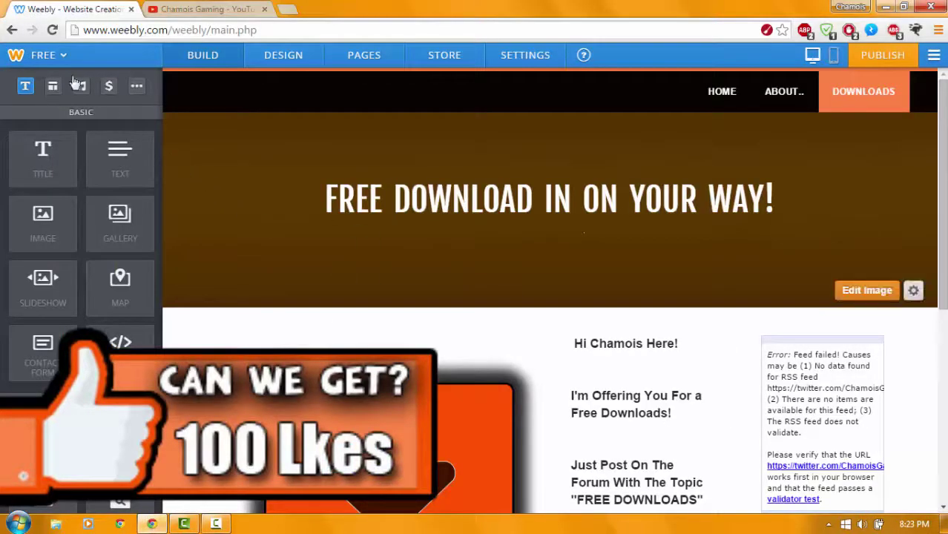
mouse_move(250, 119)
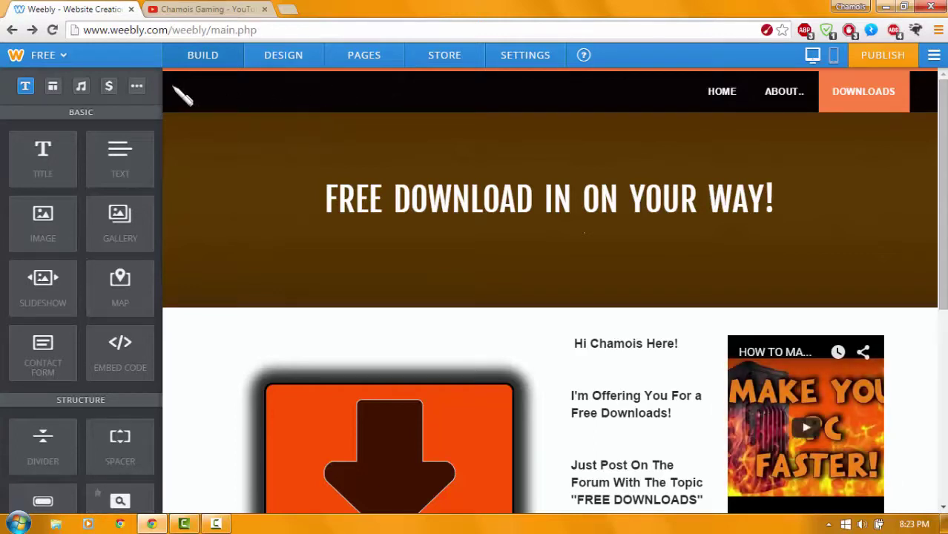
left_click(12, 30)
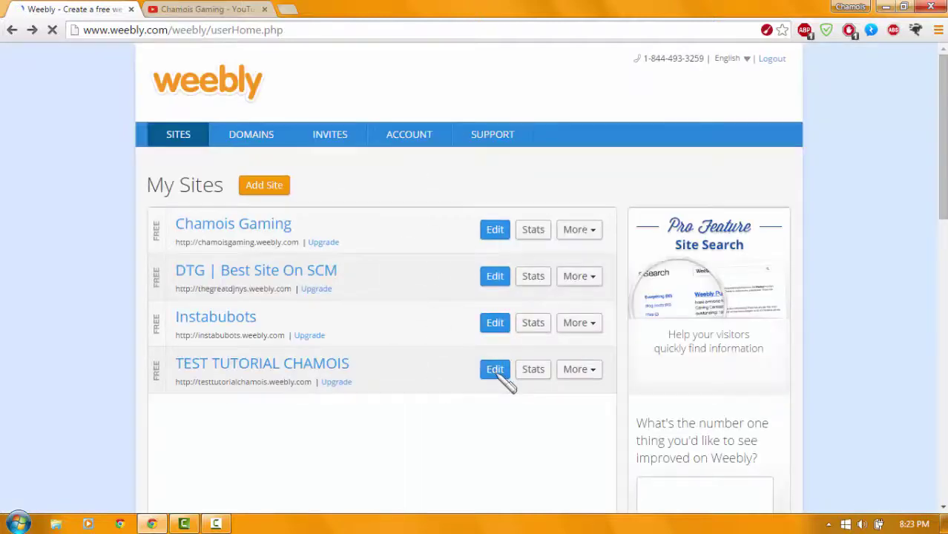
left_click(497, 374)
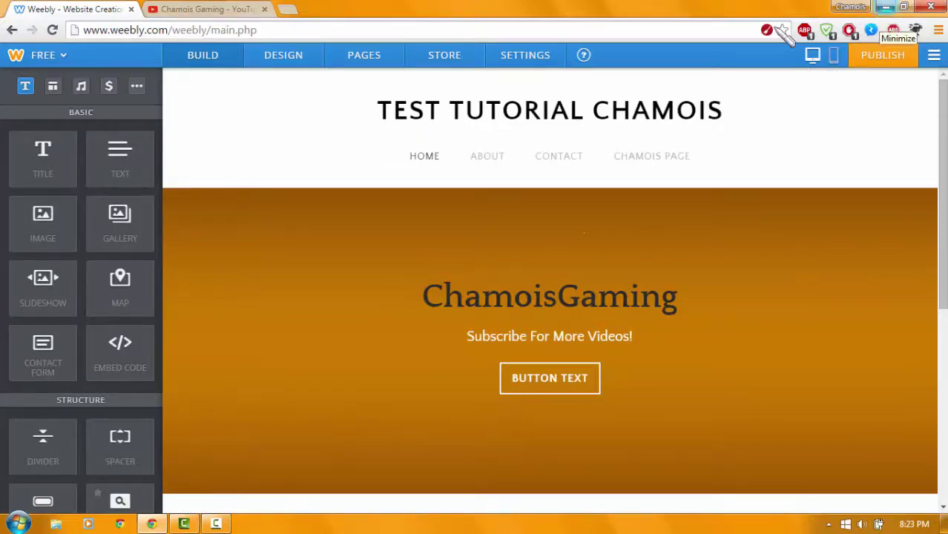
- Minimize Chrome, refresh the desktop, and launch Photoshop CS6 in en_US
left_click(886, 7)
right_click(250, 341)
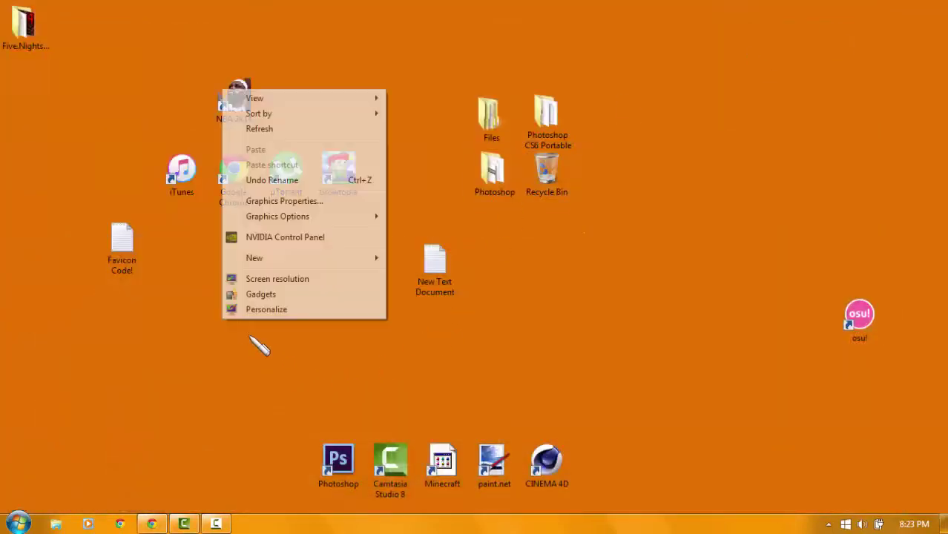
left_click(275, 129)
double_click(342, 474)
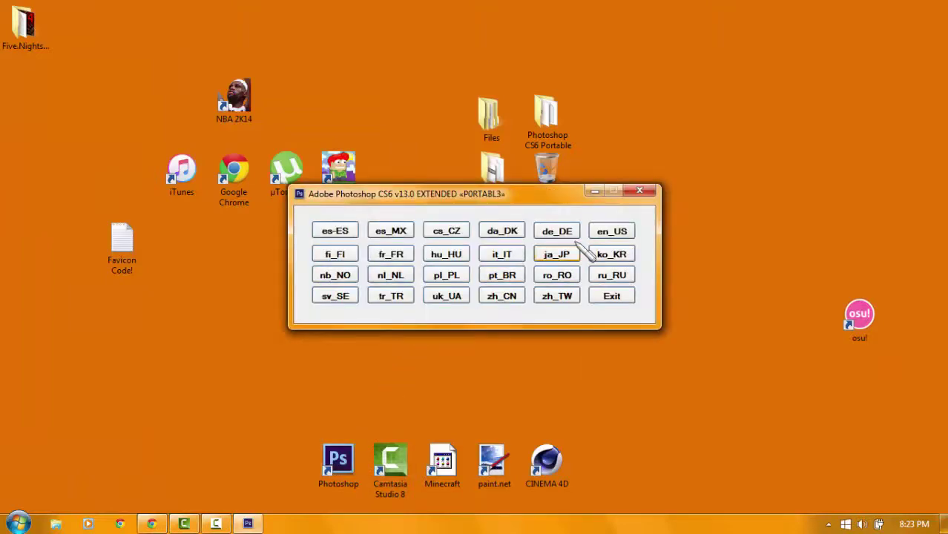
left_click(602, 232)
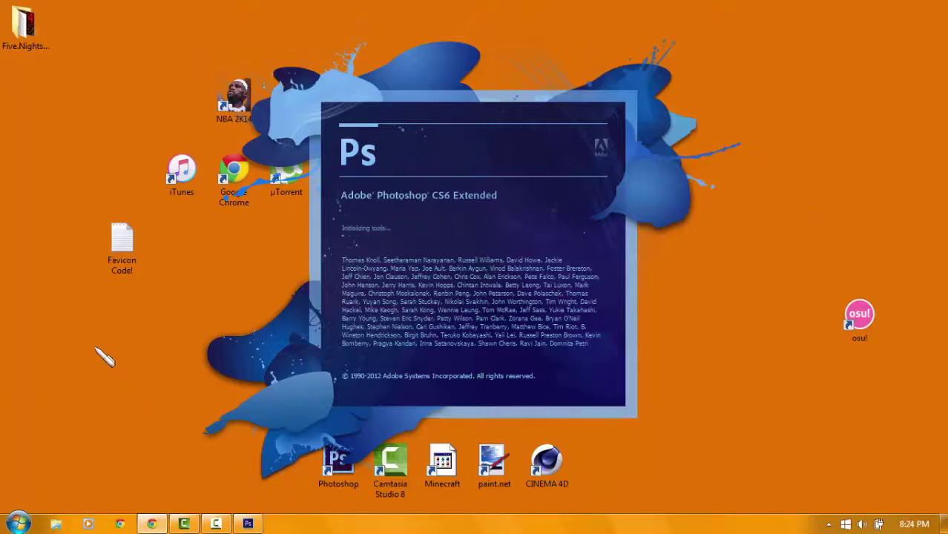
- Restore Chrome and switch between the YouTube and Weebly tabs, ending on YouTube
left_click(152, 523)
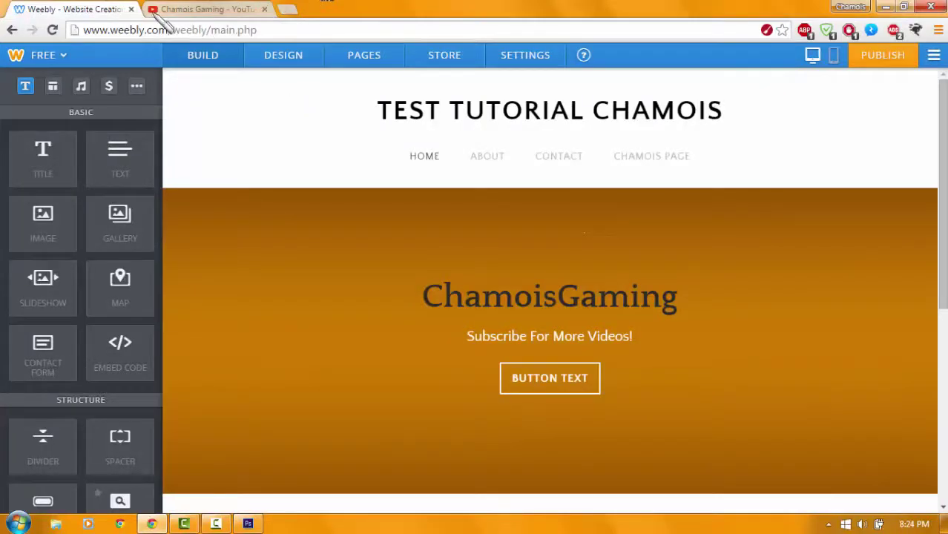
left_click(193, 10)
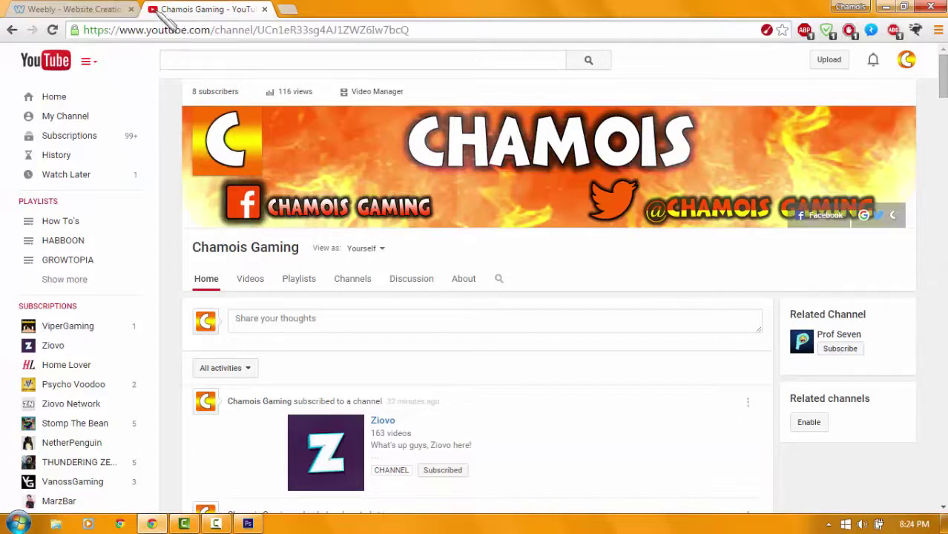
left_click(33, 10)
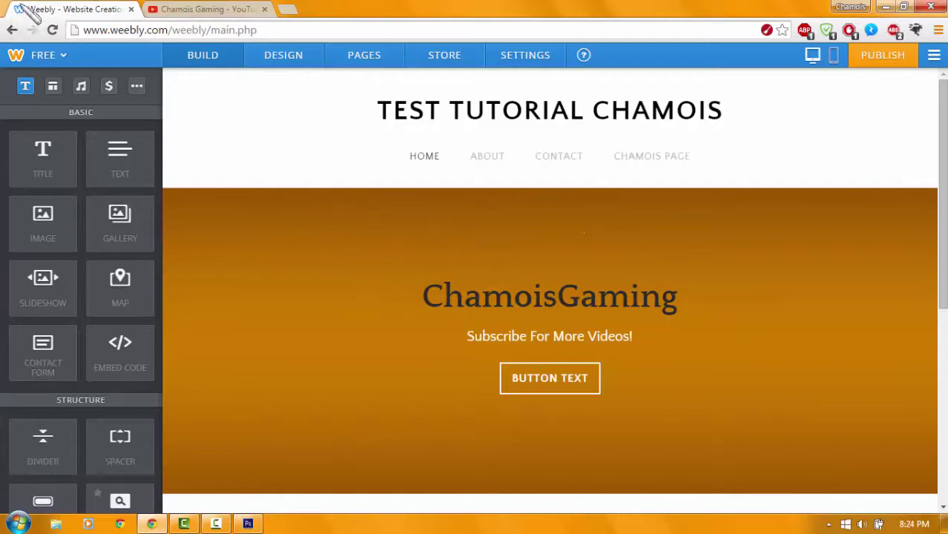
left_click(181, 9)
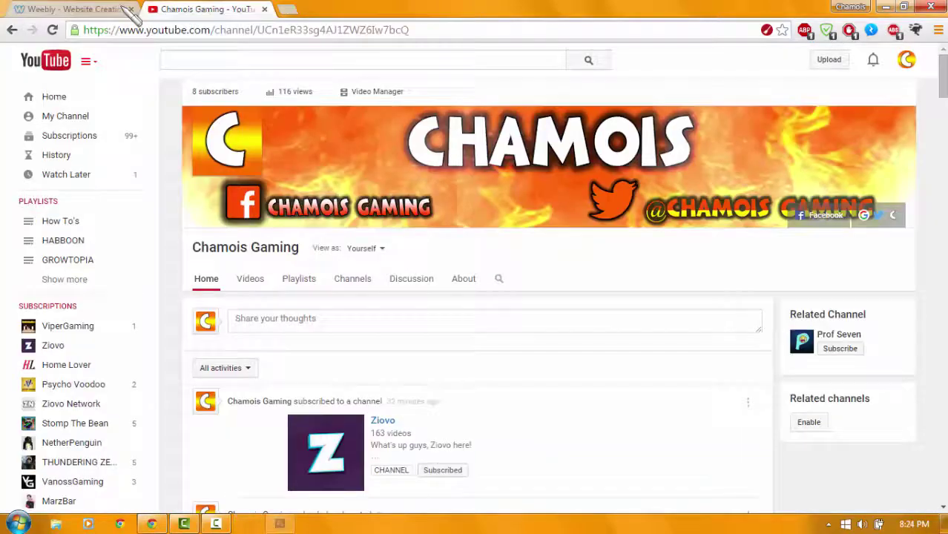
- In Photoshop, create a new 500 × 500 pixel document with a transparent background
key("alt+Tab")
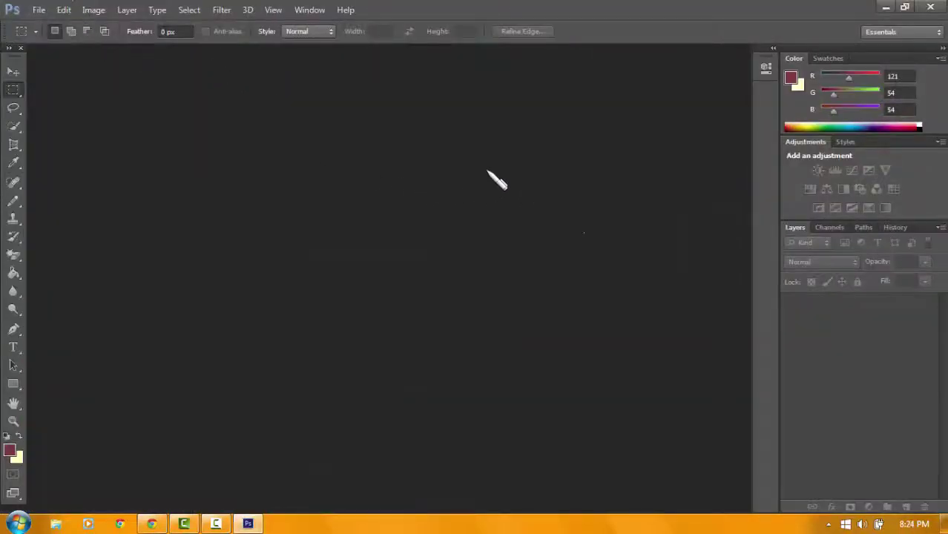
left_click(39, 10)
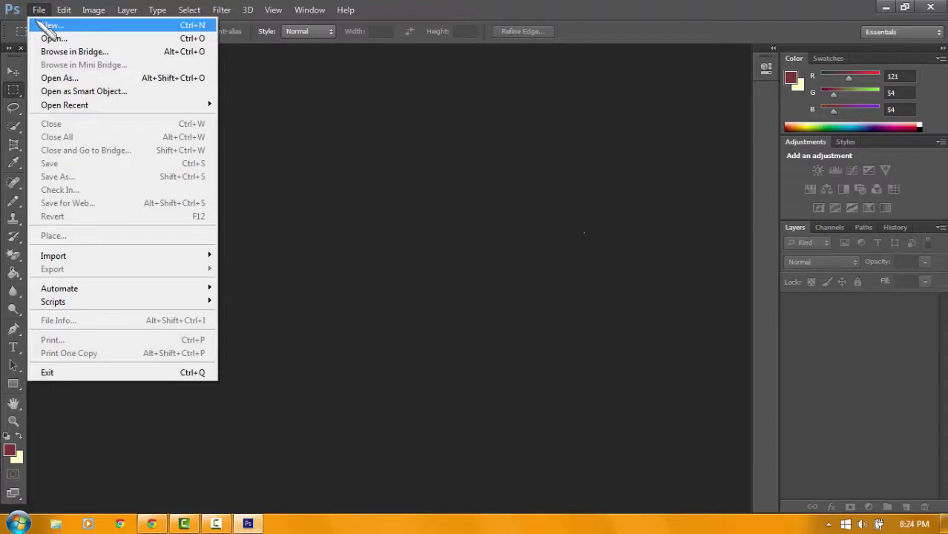
left_click(51, 26)
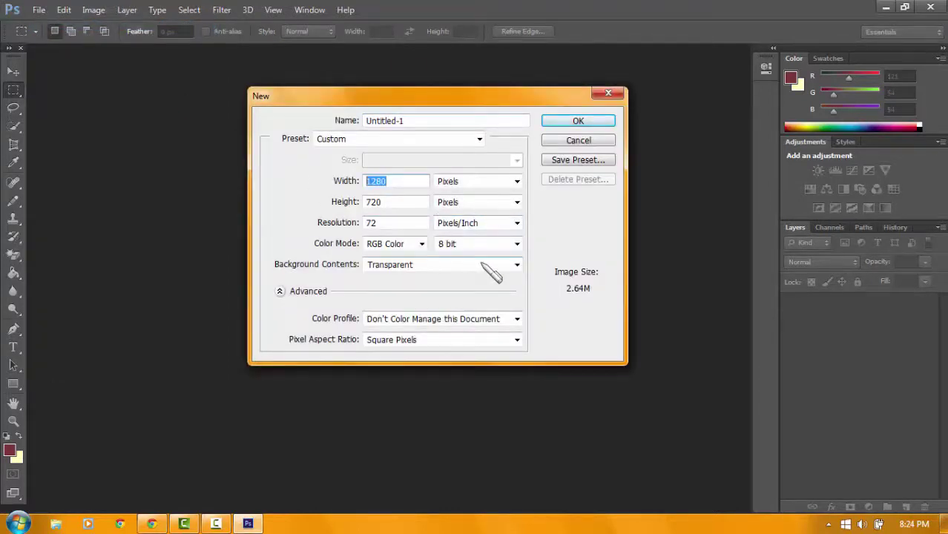
type("500")
key("Tab")
type("500")
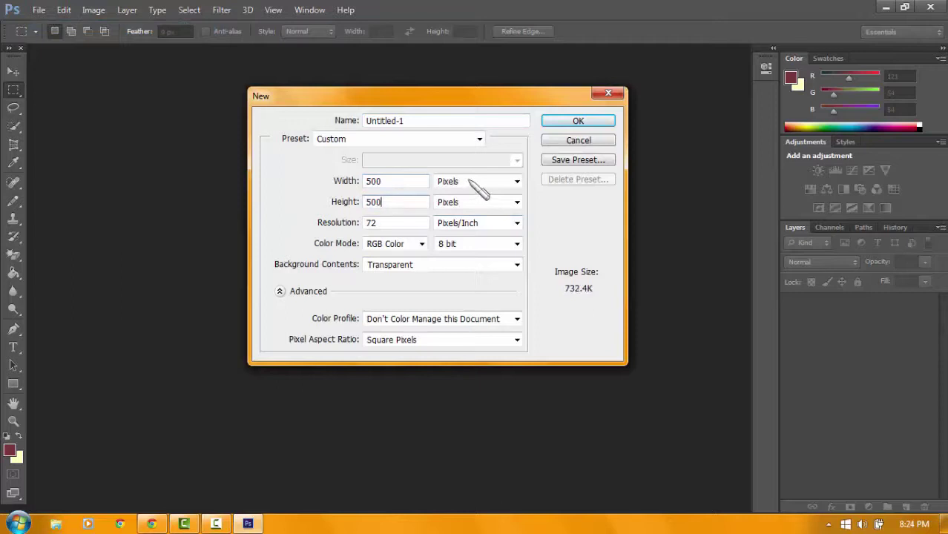
left_click(568, 121)
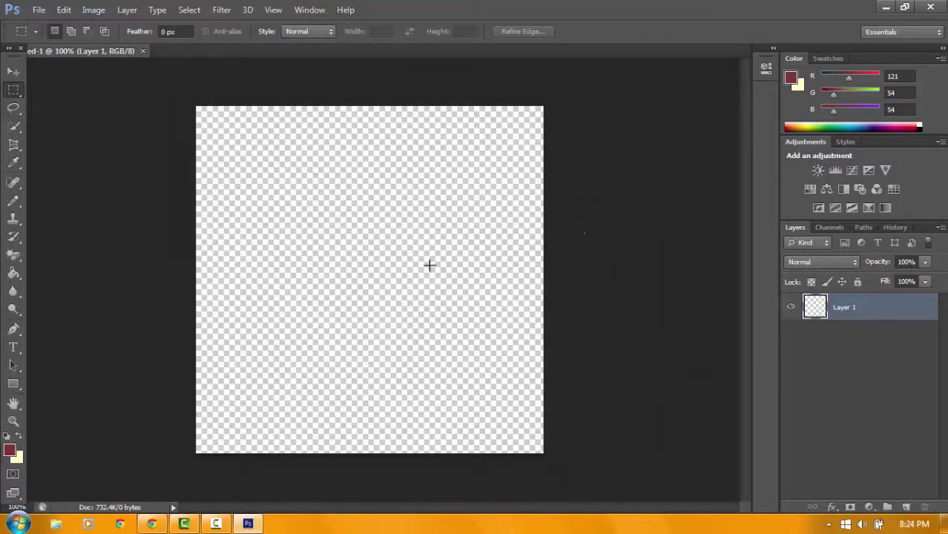
- Type 'CG' on the canvas with the Type tool and commit it
left_click(20, 350)
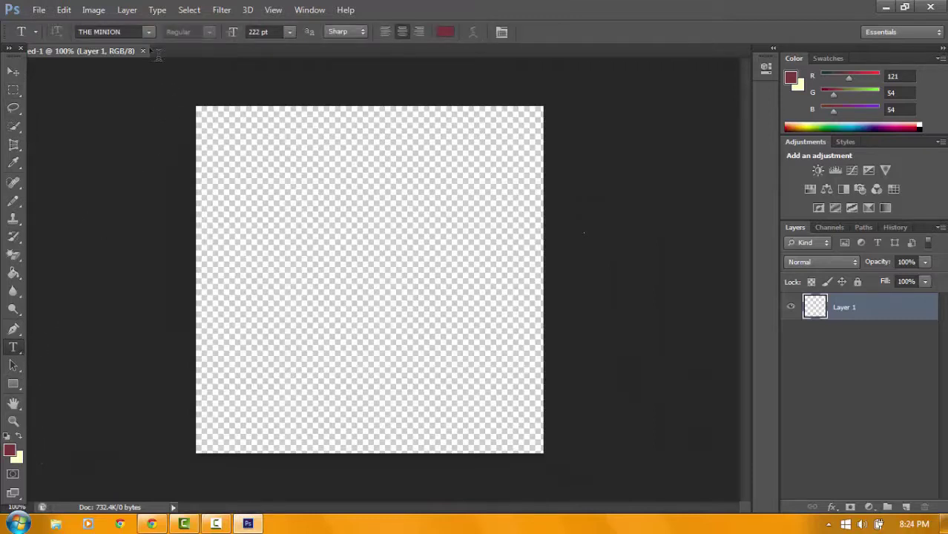
left_click(314, 273)
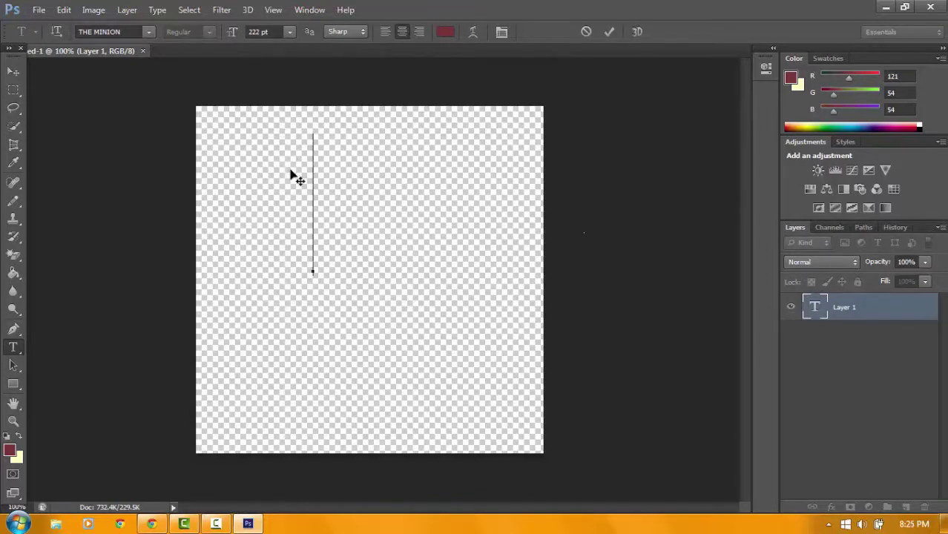
type("CG")
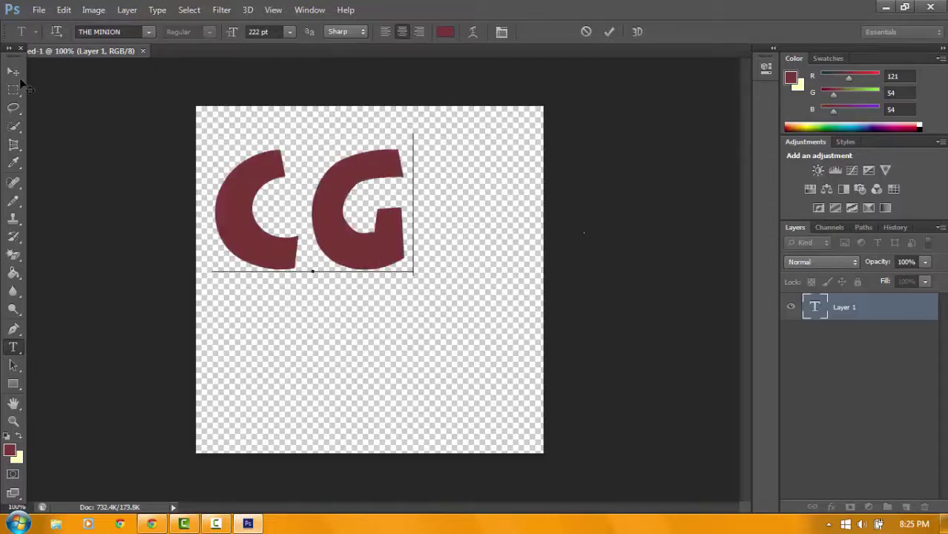
left_click(14, 74)
- Scale the CG text to about 167% and position it to fill the canvas
key("ctrl+t")
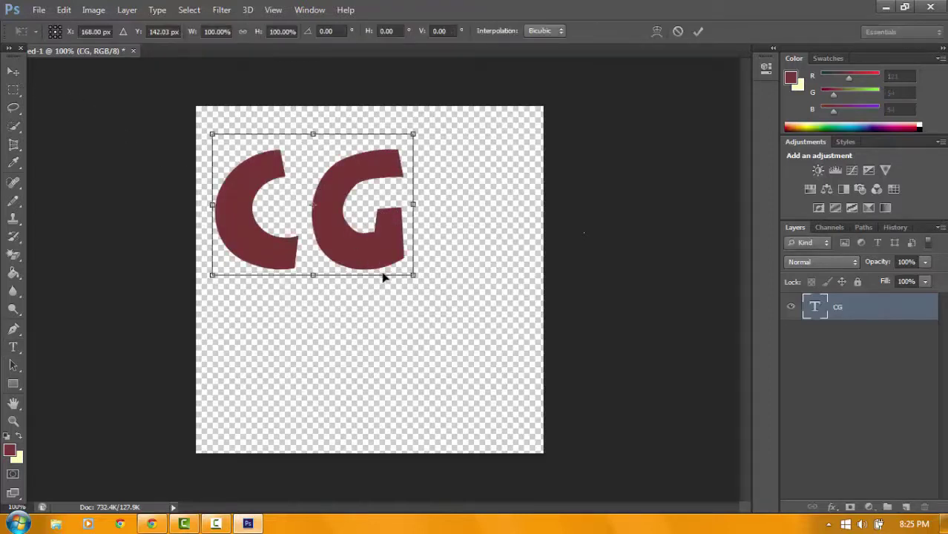
left_click_drag(412, 276, 523, 480)
left_click_drag(487, 380, 470, 382)
left_click_drag(561, 399, 526, 373)
mouse_move(491, 316)
left_mouse_down()
mouse_move(501, 330)
mouse_move(507, 314)
left_mouse_up()
key("Return")
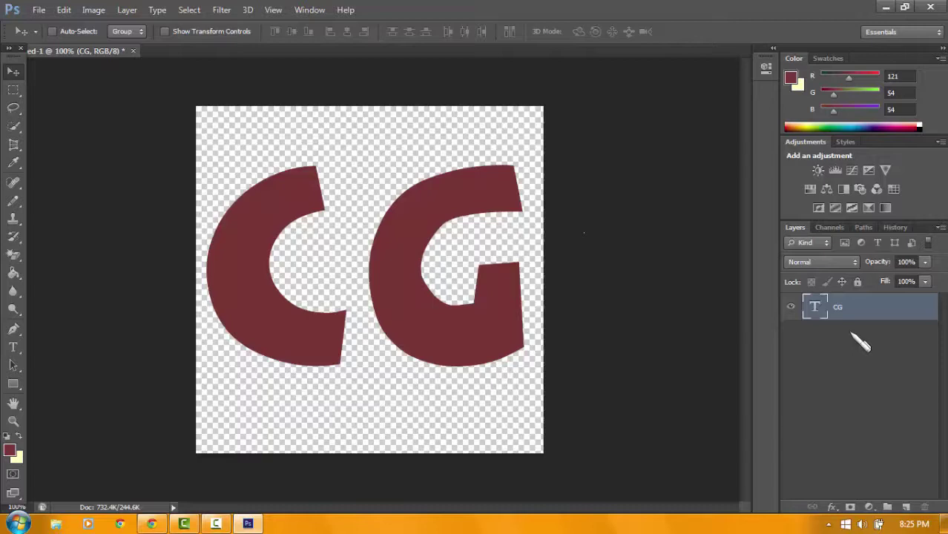
- Give the CG layer a thicker black Stroke and a white Color Overlay
right_click(932, 318)
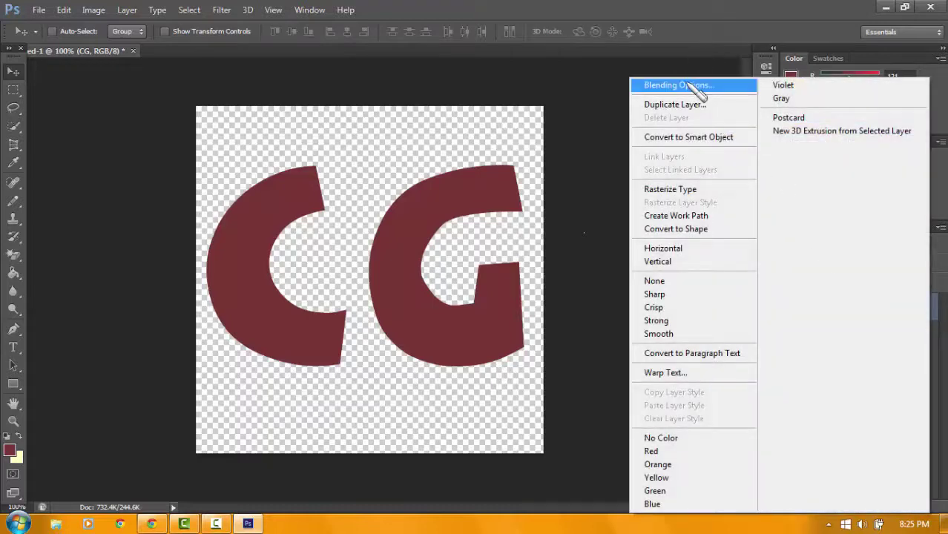
left_click(690, 85)
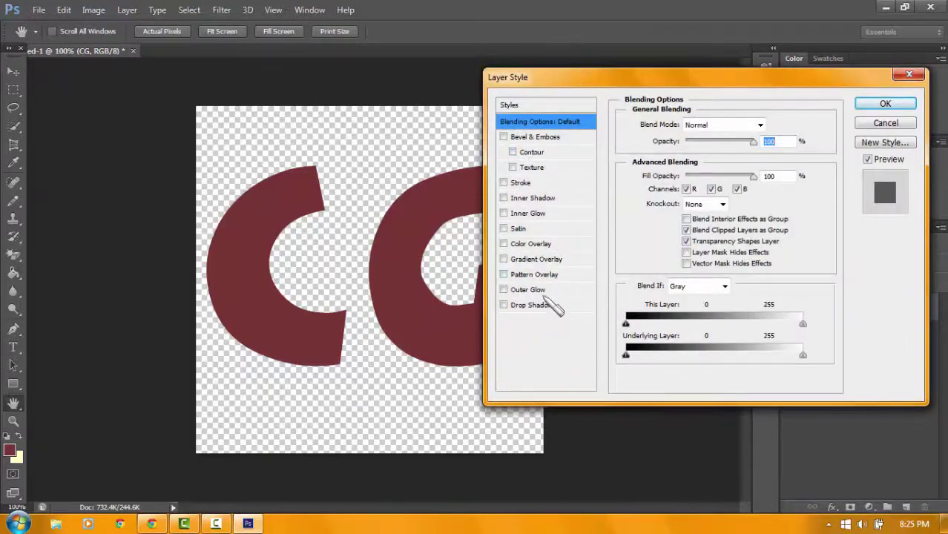
left_click(529, 184)
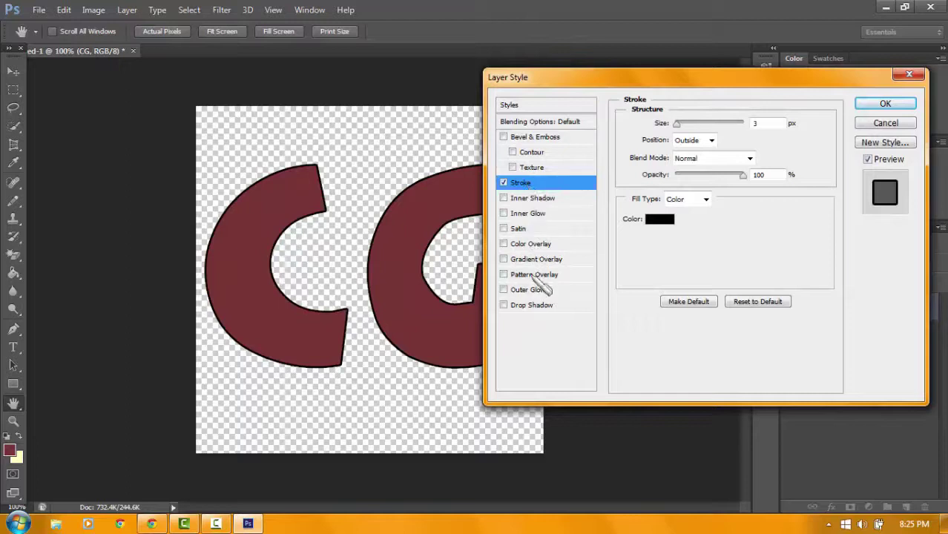
left_click(533, 244)
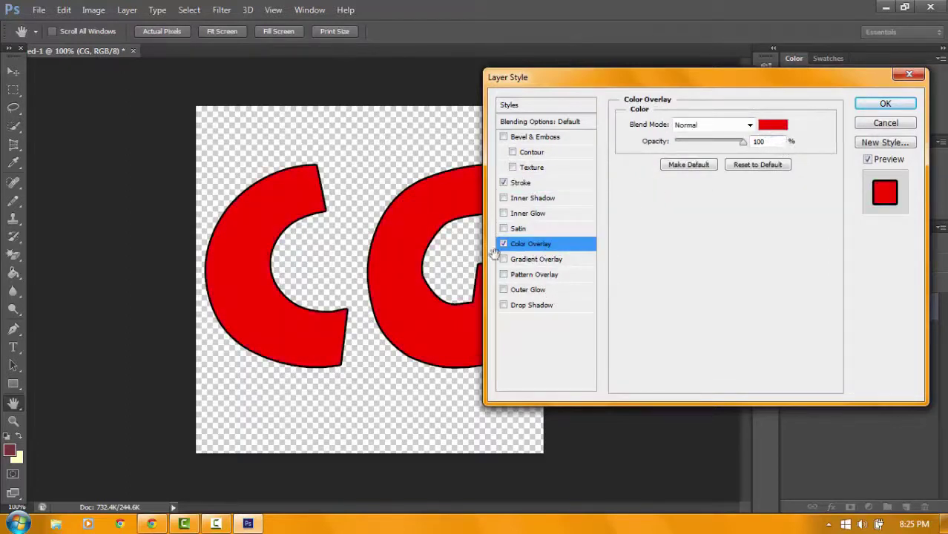
left_click(780, 133)
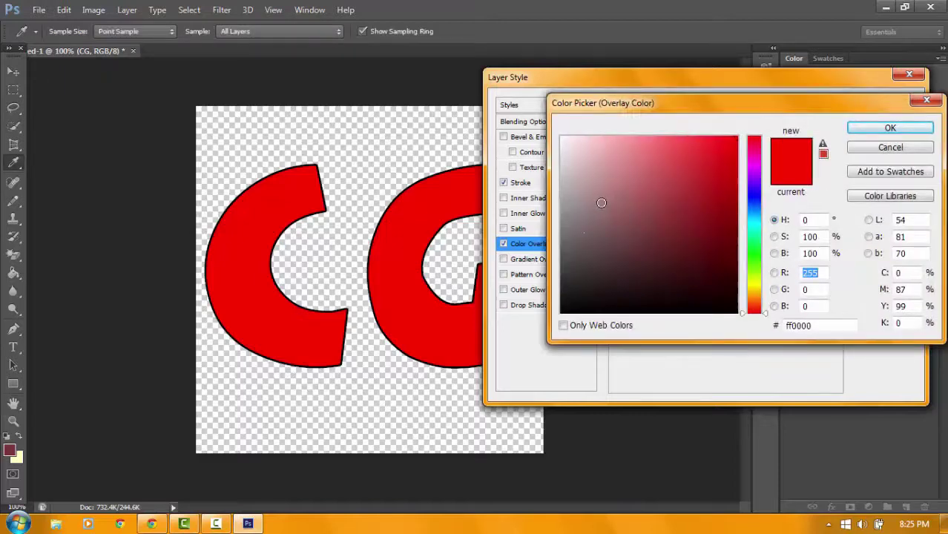
left_click(562, 138)
left_click(890, 129)
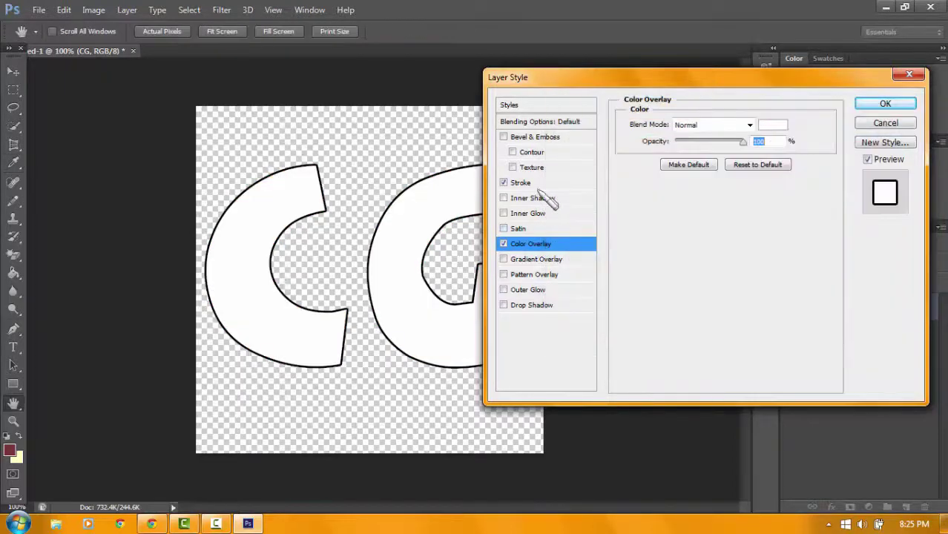
left_click(521, 183)
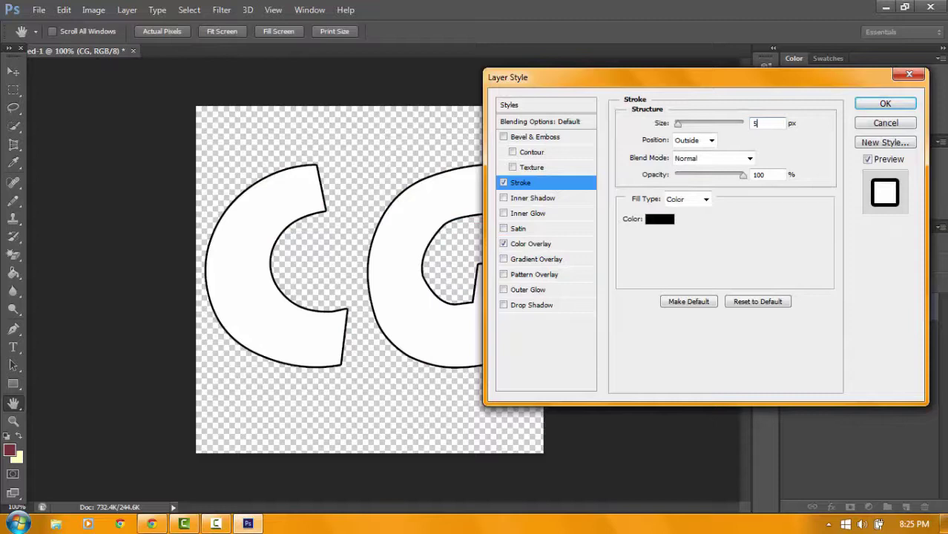
key("Up")
key("Up")
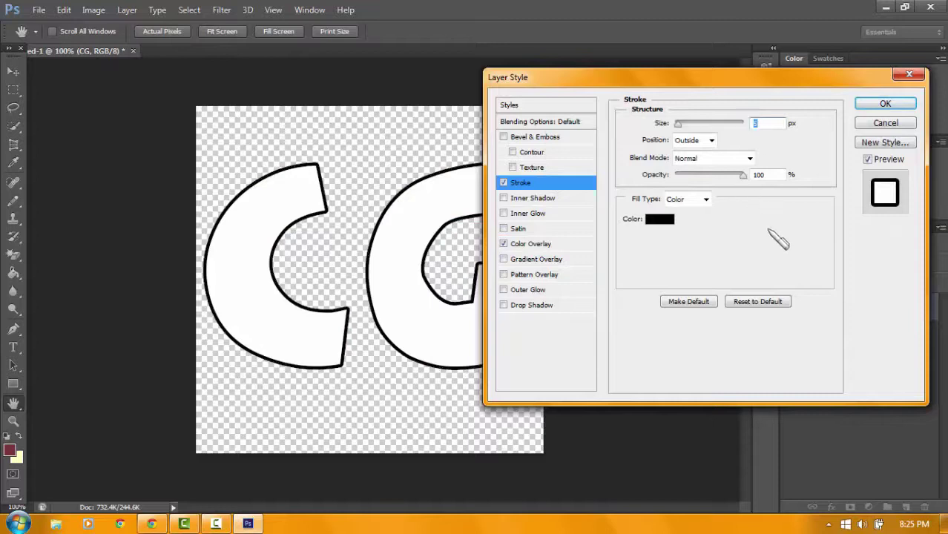
- Add a Drop Shadow with opacity 100, distance 0, spread 55 and size 40
left_click(540, 305)
type("100")
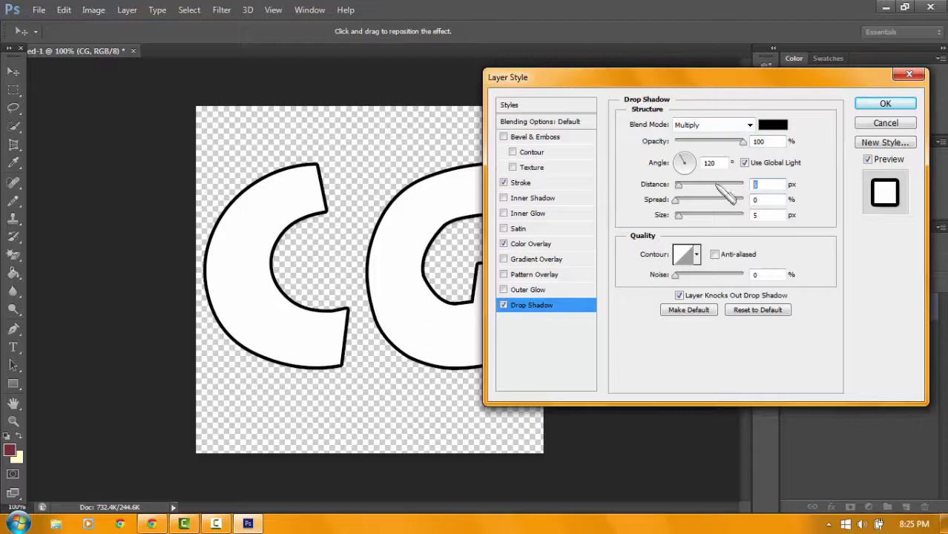
type("0")
key("Tab")
type("5")
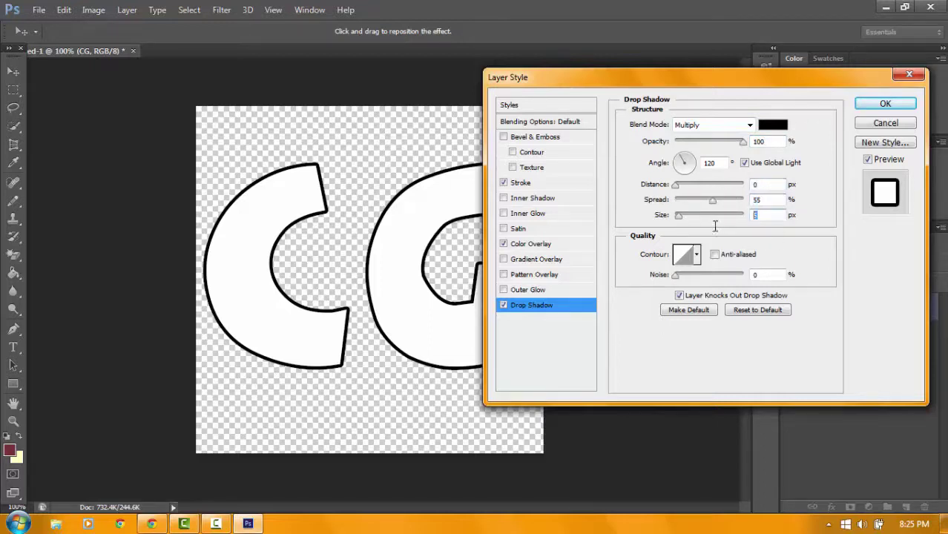
type("40")
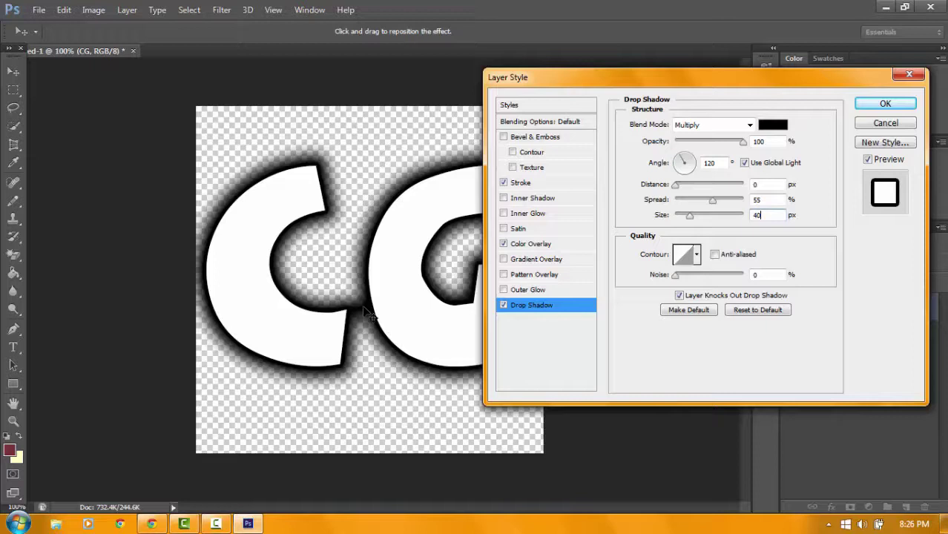
- Enable Bevel & Emboss with a rough Texture and no contour
left_click(531, 152)
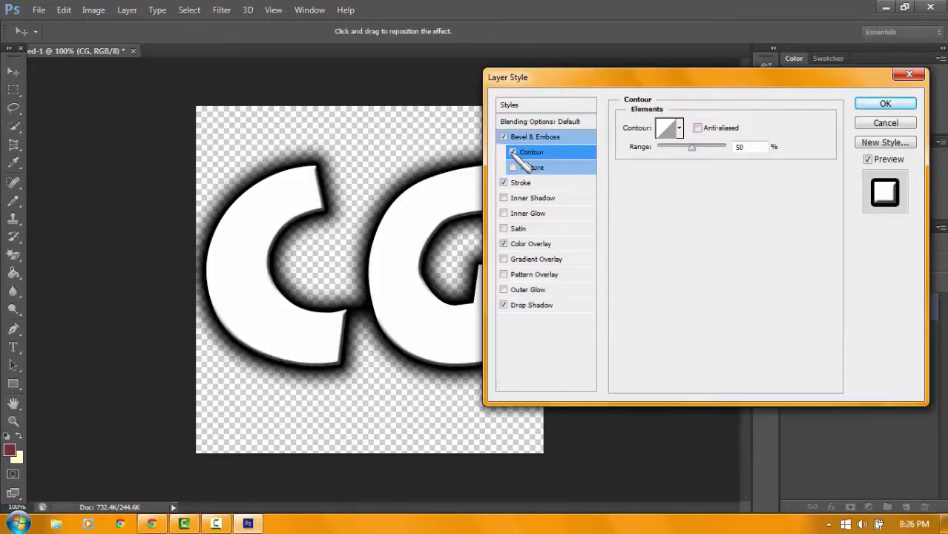
left_click(513, 153)
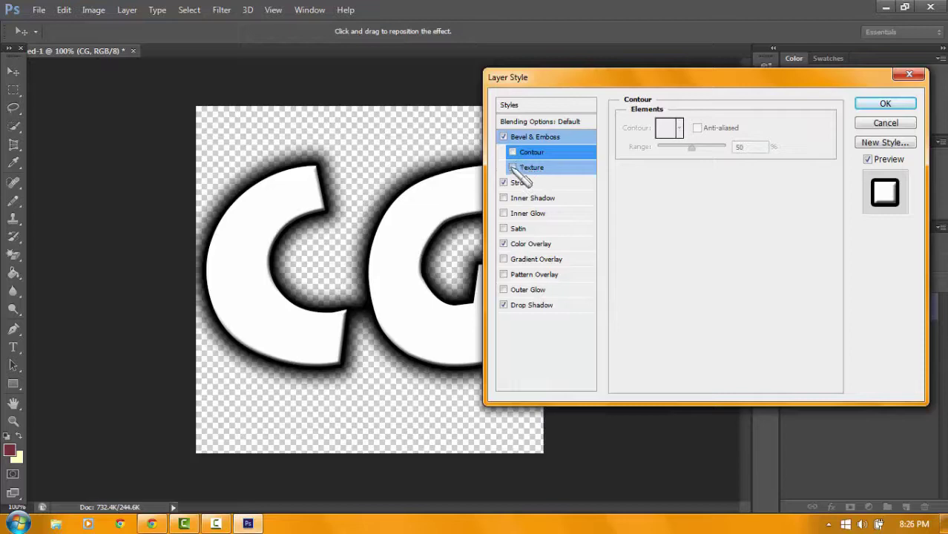
left_click(512, 167)
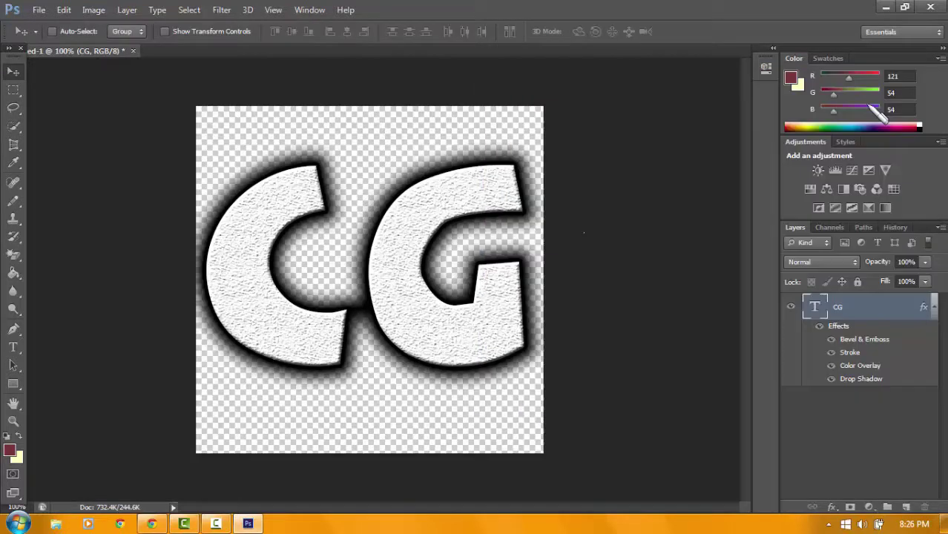
- Resize the image through Image Size to width 16 and height 16 pixels
left_click(38, 10)
left_click(64, 10)
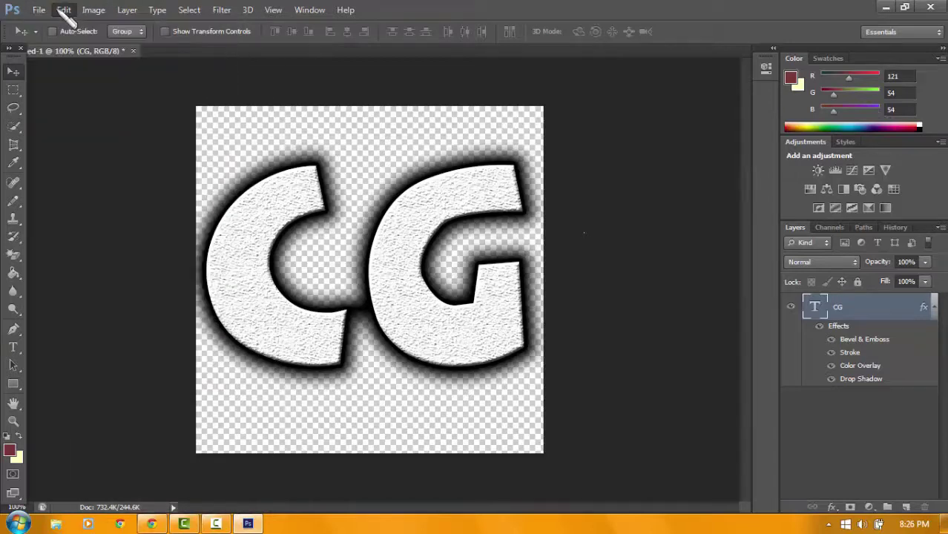
left_click(63, 10)
left_click(92, 9)
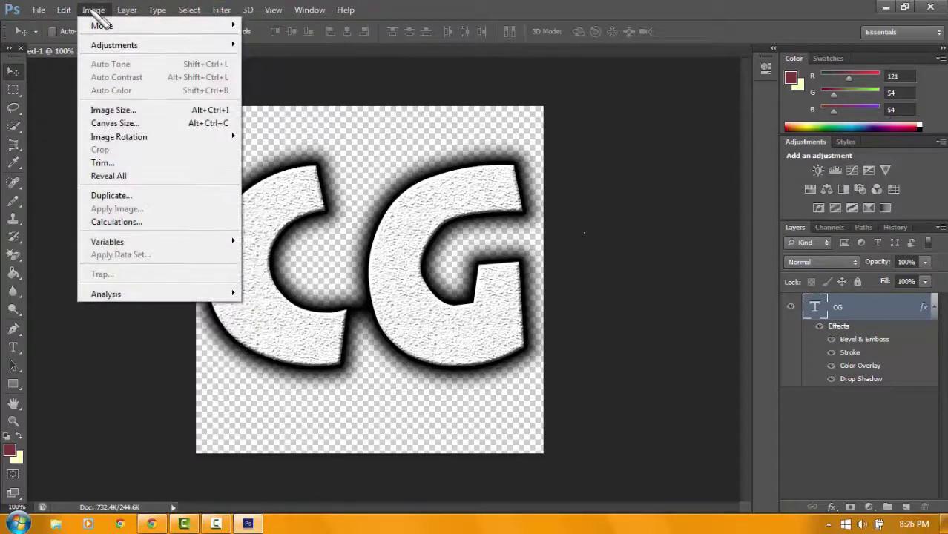
left_click(141, 110)
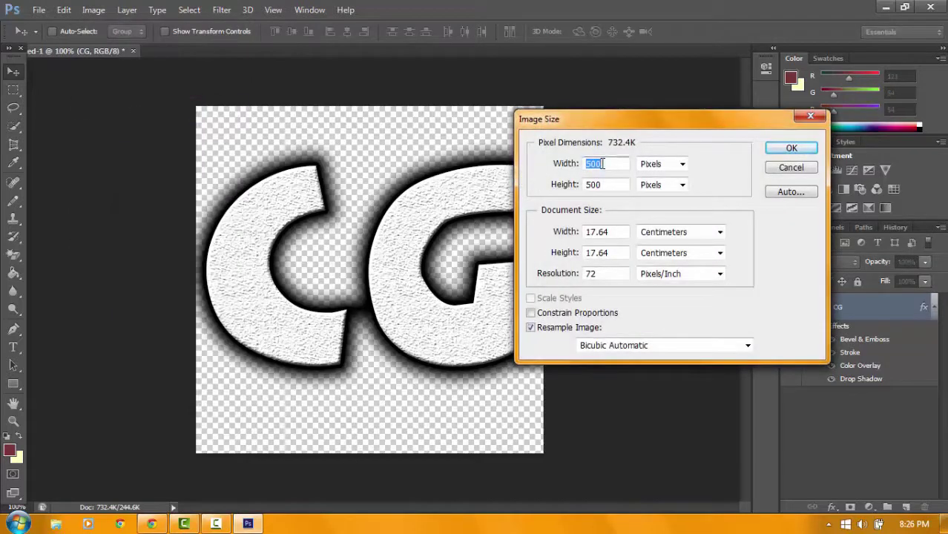
type("16")
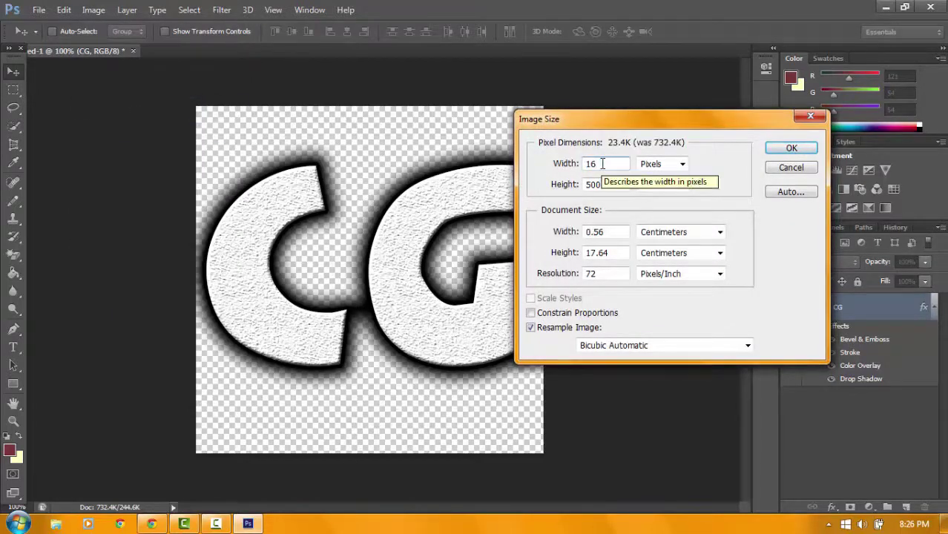
key("Tab")
type("16")
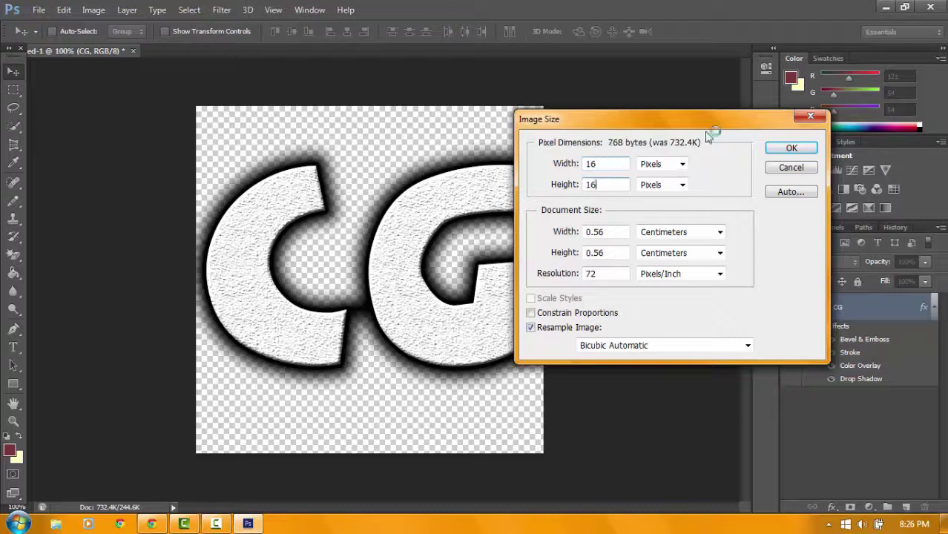
left_click(792, 149)
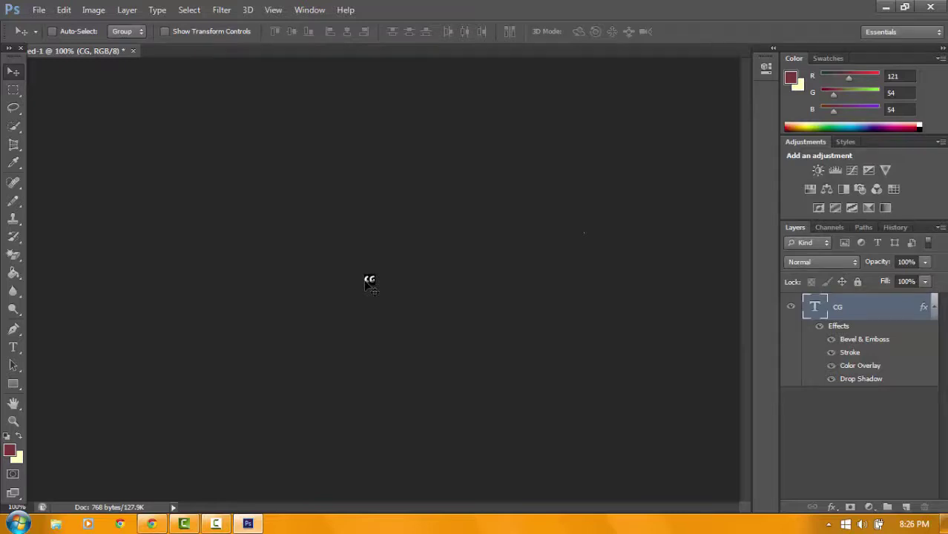
- Zoom in to inspect the 16 × 16 icon, then choose File > Save As
scroll(369, 288, "up", 8)
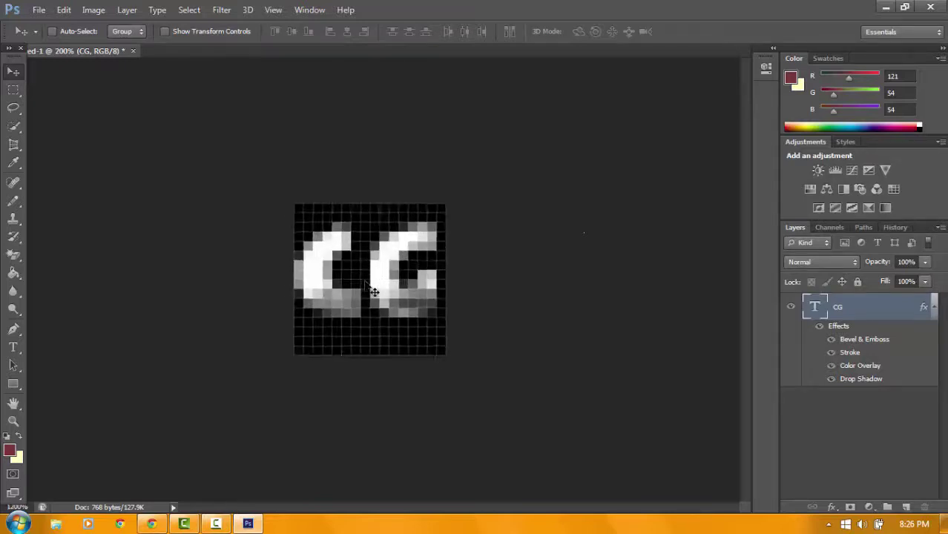
scroll(373, 292, "up", 4)
scroll(373, 291, "down", 6)
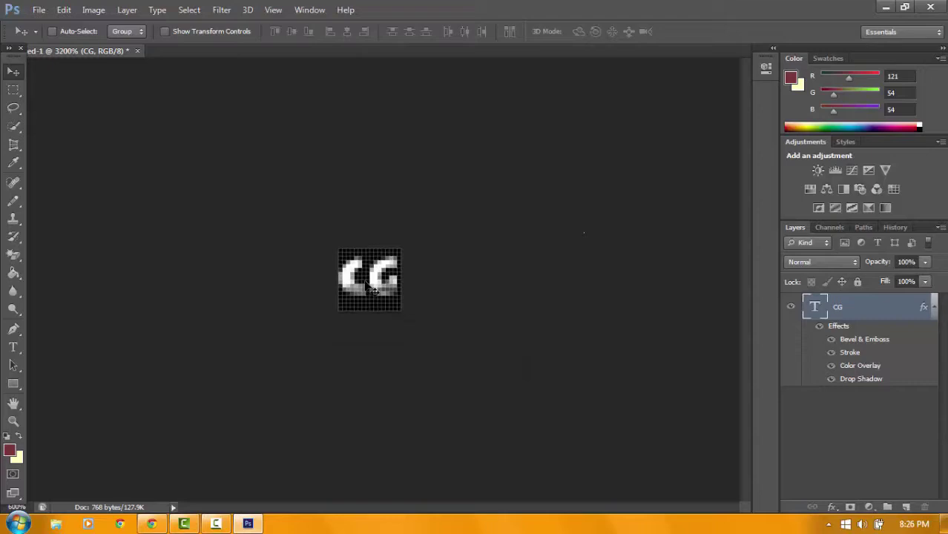
left_click(39, 10)
left_click(58, 177)
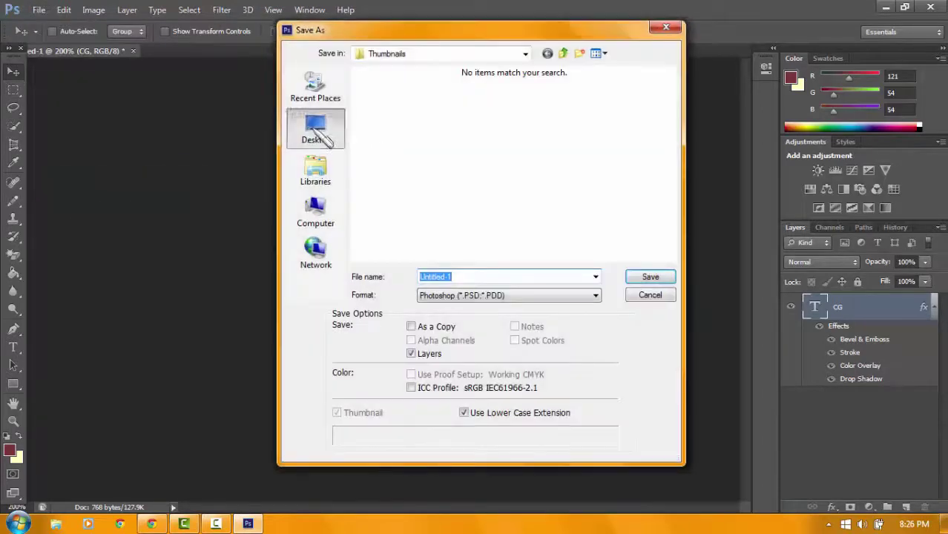
- Save the icon as Favicon.png in the Desktop Photoshop folder, then return to Chrome
left_click(320, 132)
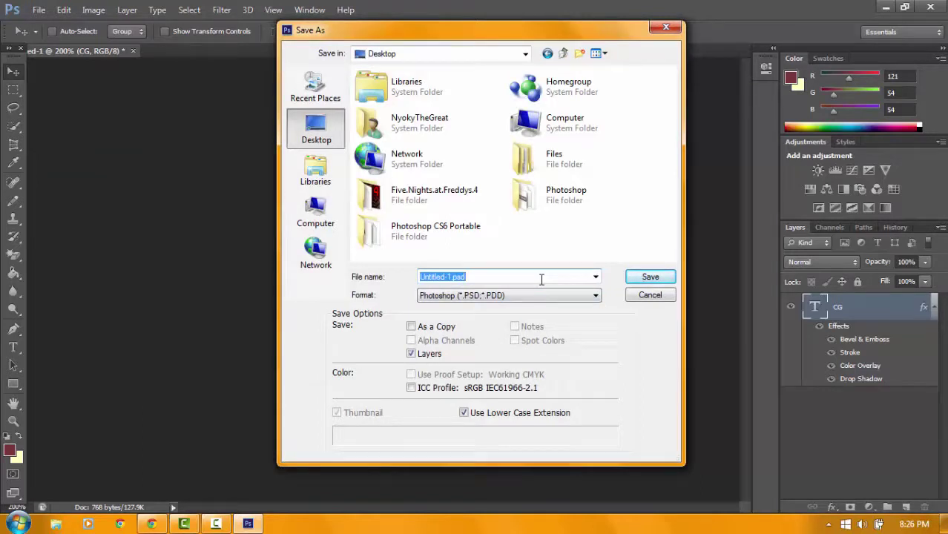
double_click(576, 185)
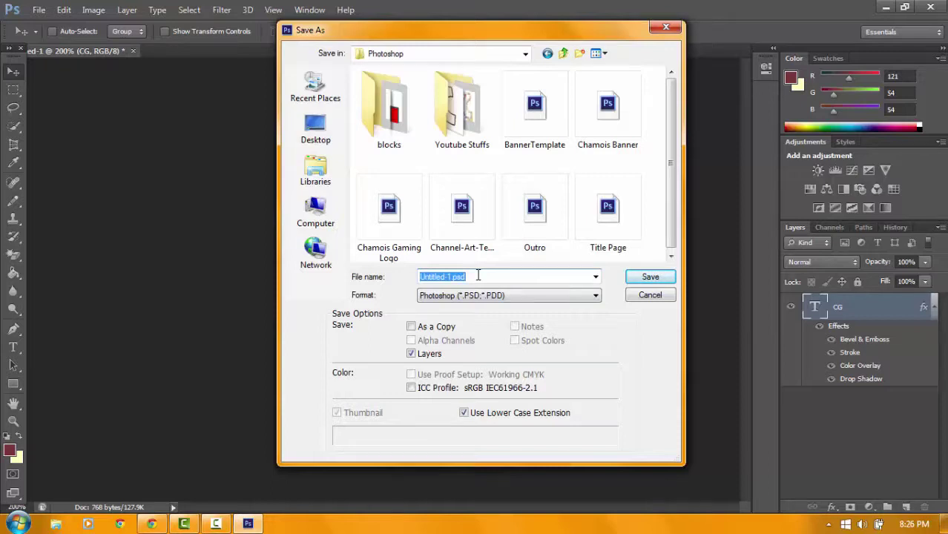
type("Favicon")
left_click(488, 296)
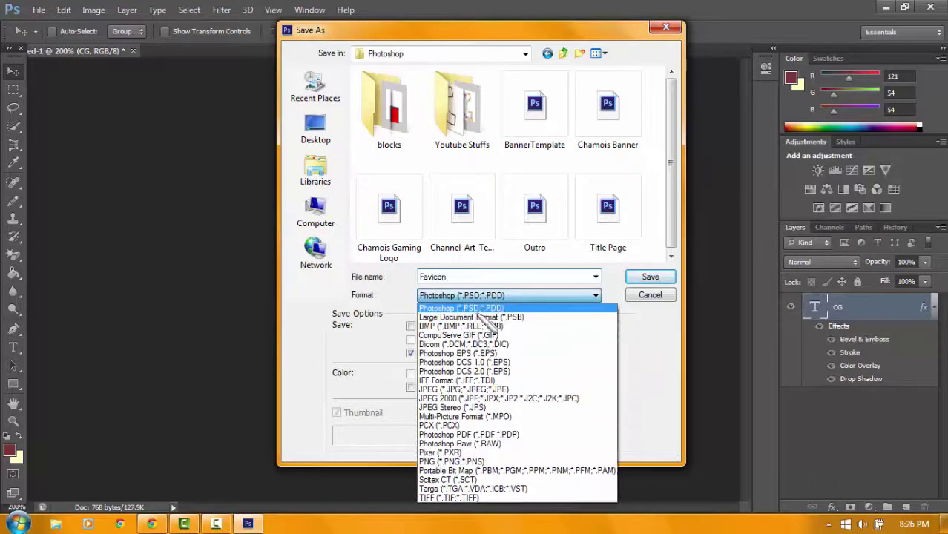
left_click(451, 462)
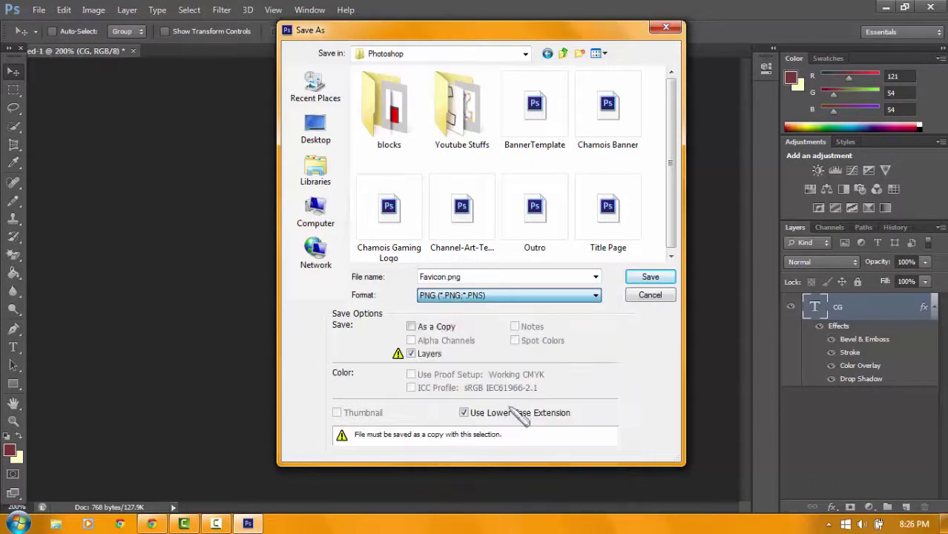
left_click(653, 281)
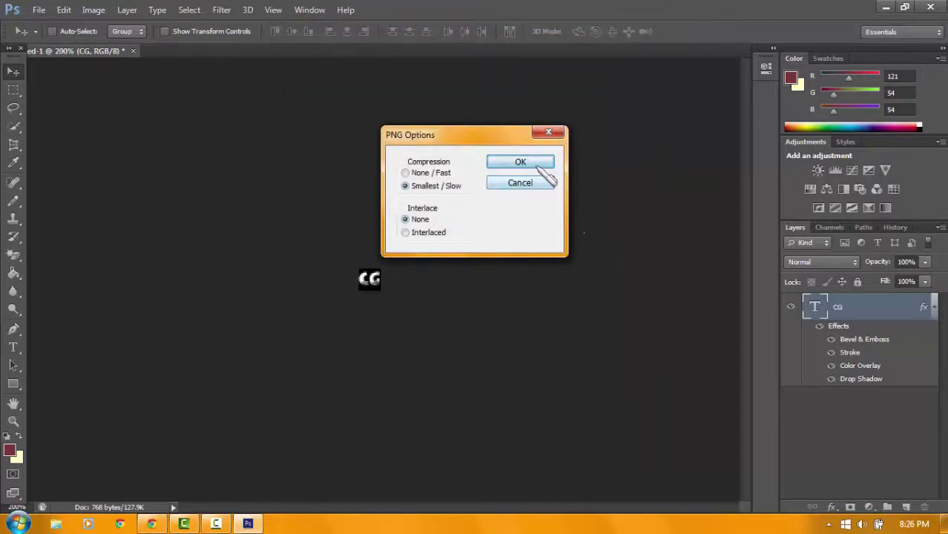
left_click(538, 166)
left_click(151, 524)
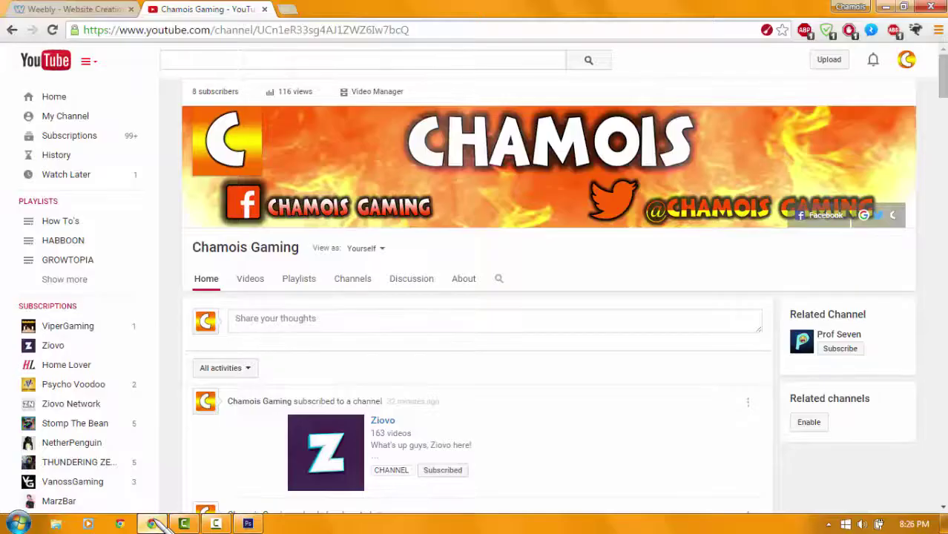
- On the Weebly tab, go to Design and open Edit HTML / CSS for MyTheme
left_click(93, 10)
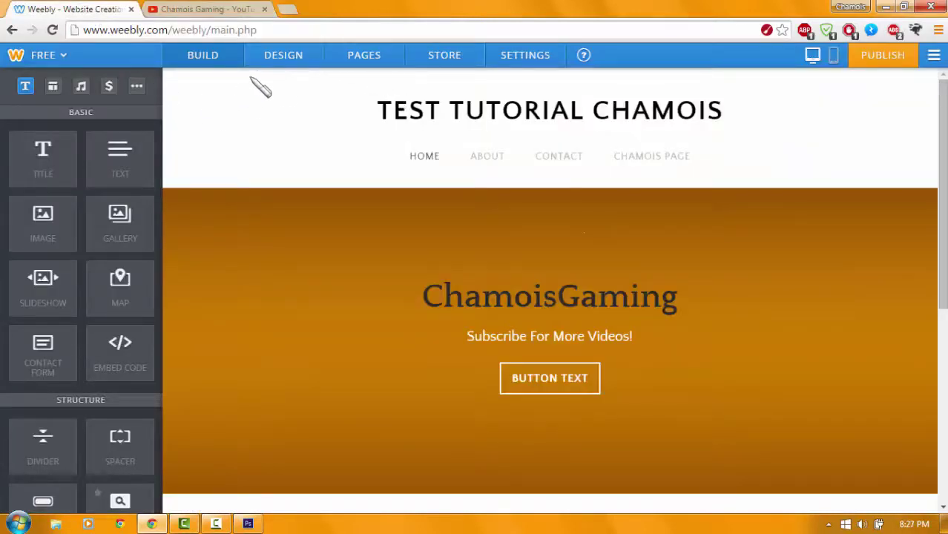
left_click(286, 60)
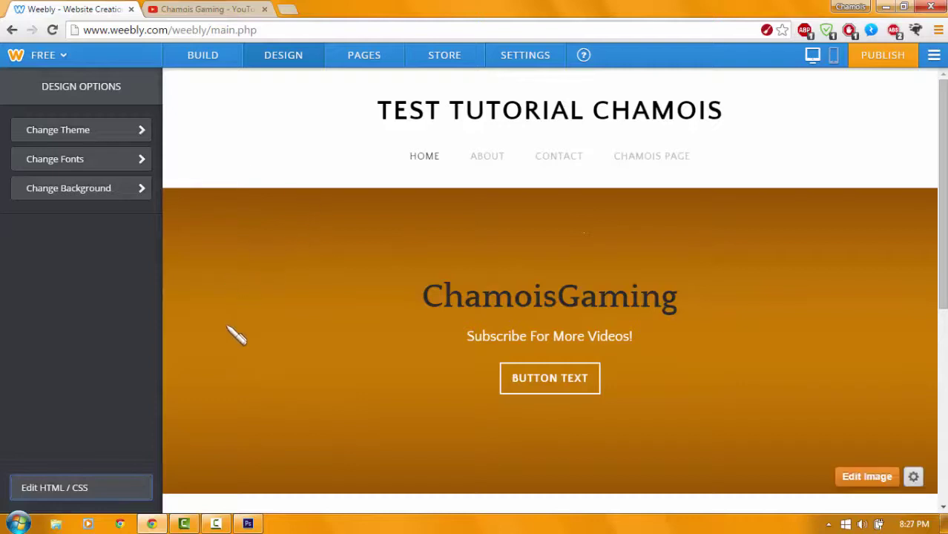
left_click(80, 489)
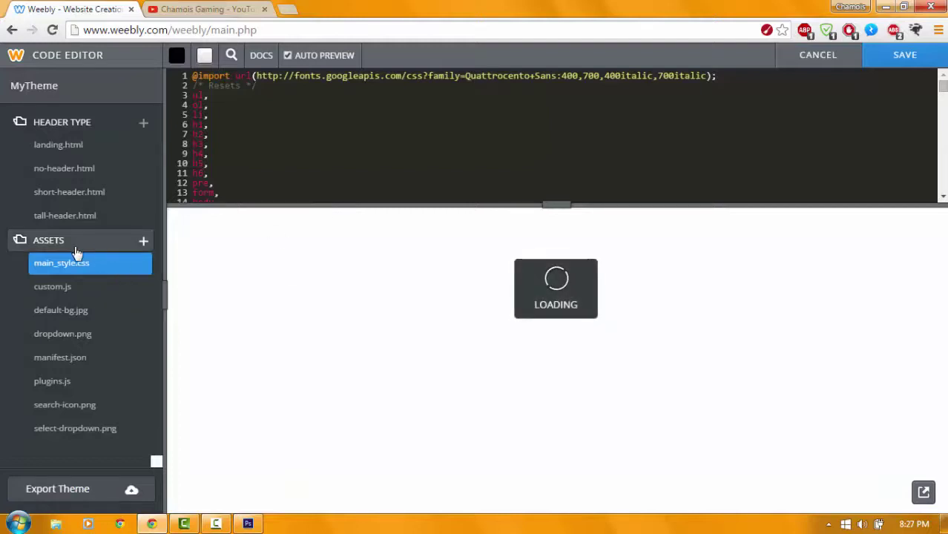
- Upload Favicon.png from the Photoshop folder into the Weebly theme's assets
left_click(144, 242)
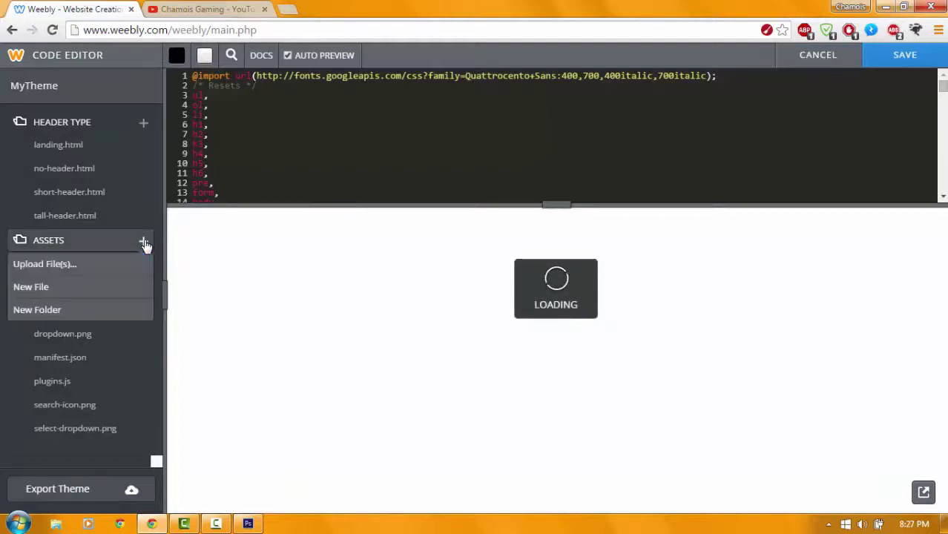
left_click(64, 263)
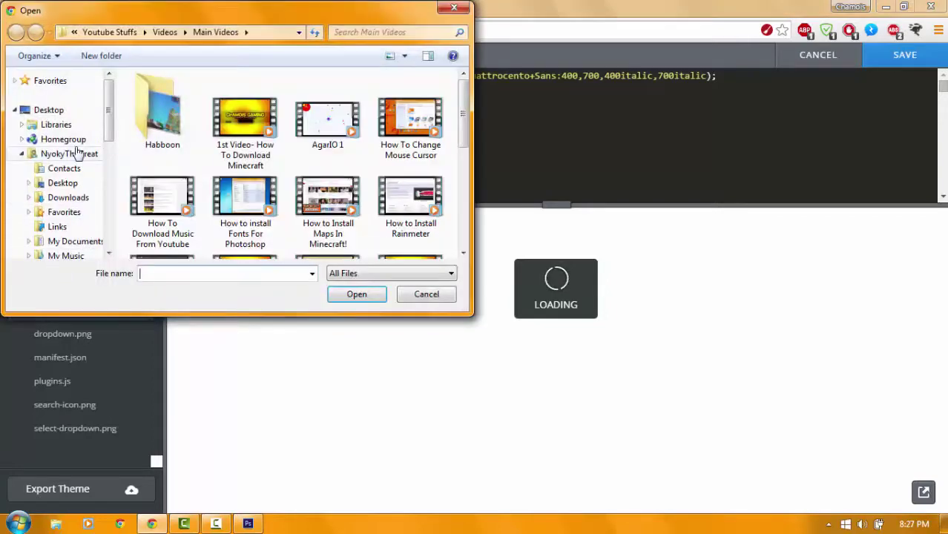
left_click(110, 34)
left_click(160, 32)
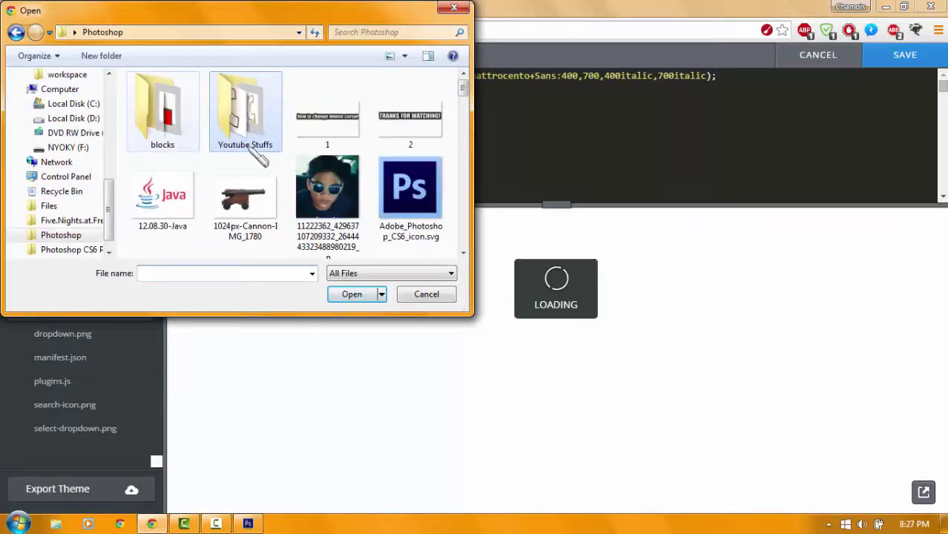
left_click(244, 201)
left_click_drag(463, 87, 447, 150)
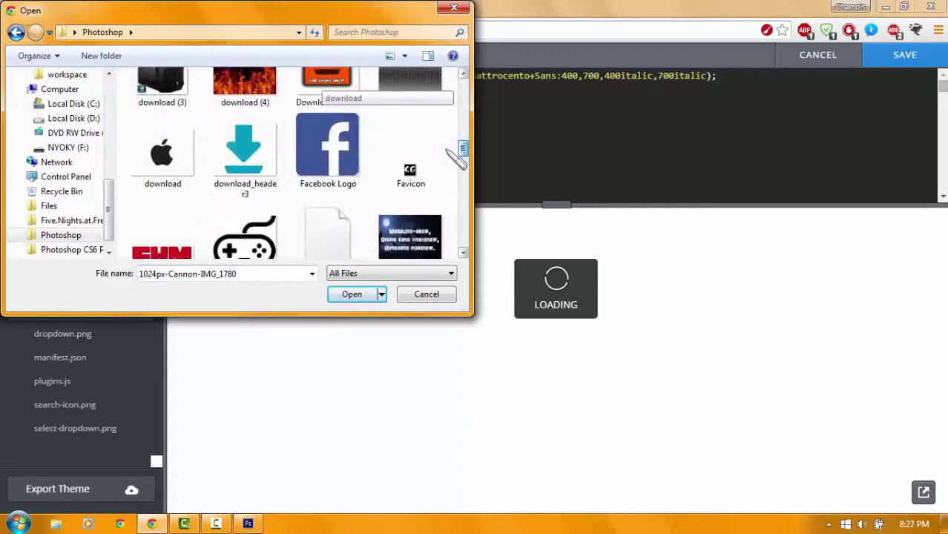
left_click(410, 167)
left_click(352, 295)
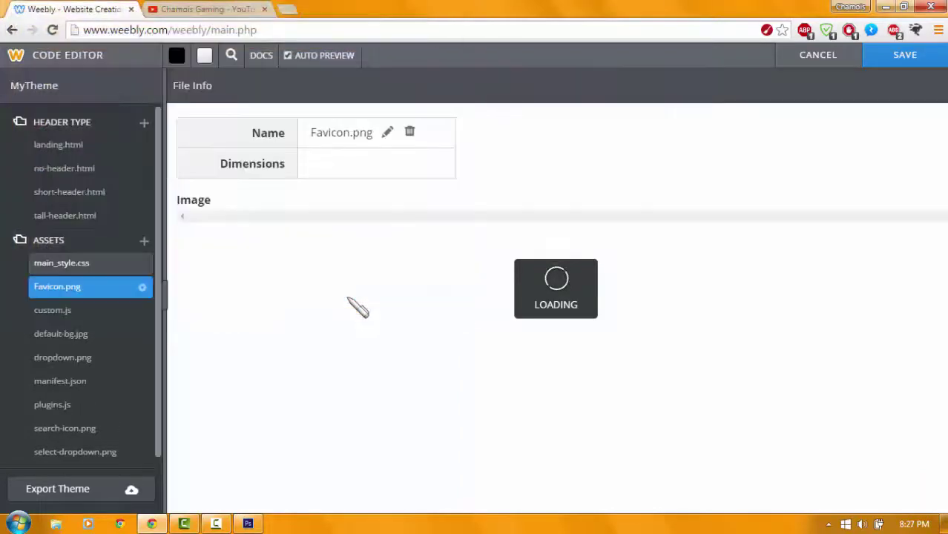
- Copy the Favicon.png image URL and open a new blank Chrome tab
right_click(182, 217)
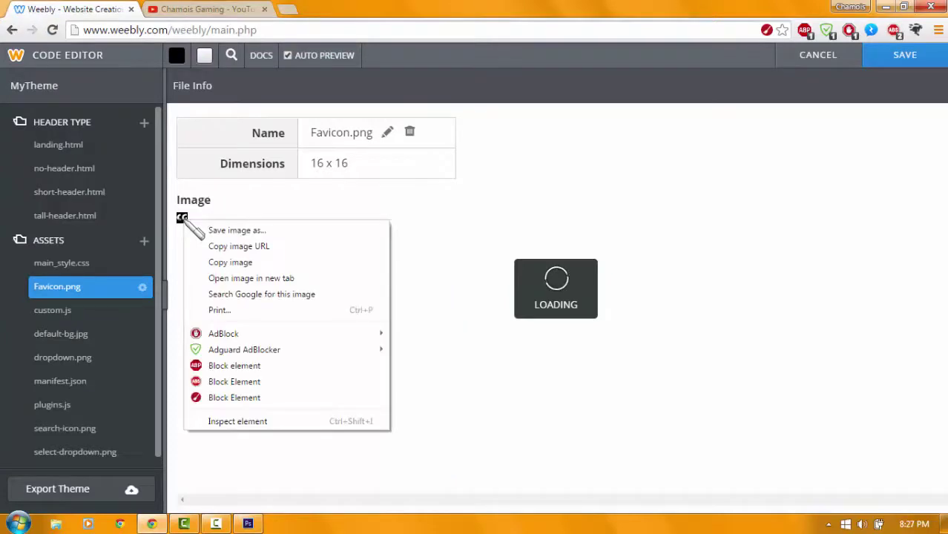
left_click(217, 249)
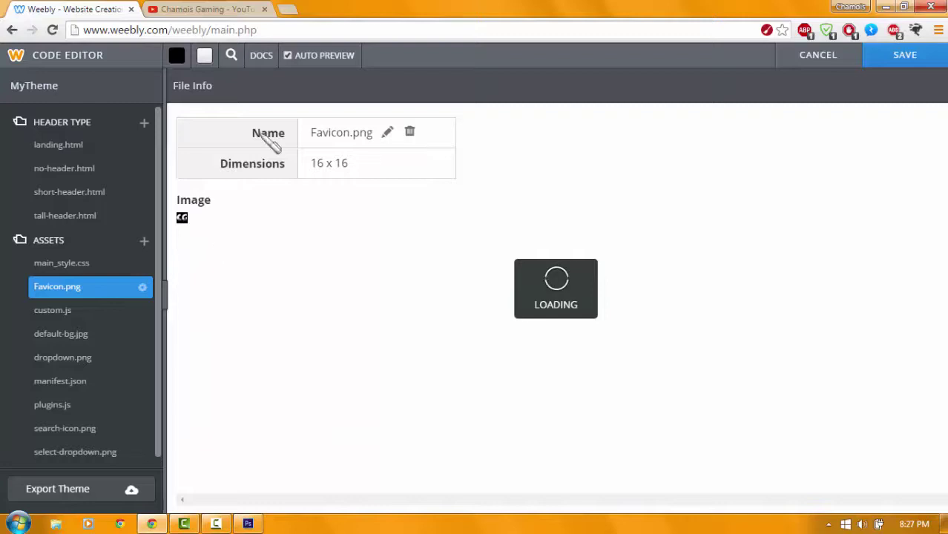
left_click(292, 10)
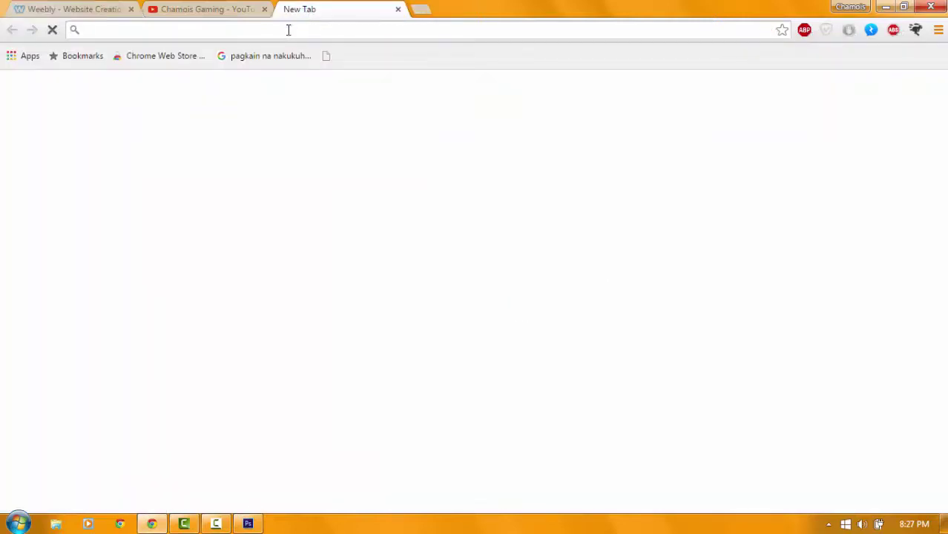
- Paste the copied favicon URL into the new tab's address bar, then return to Weebly
right_click(276, 36)
left_click(318, 104)
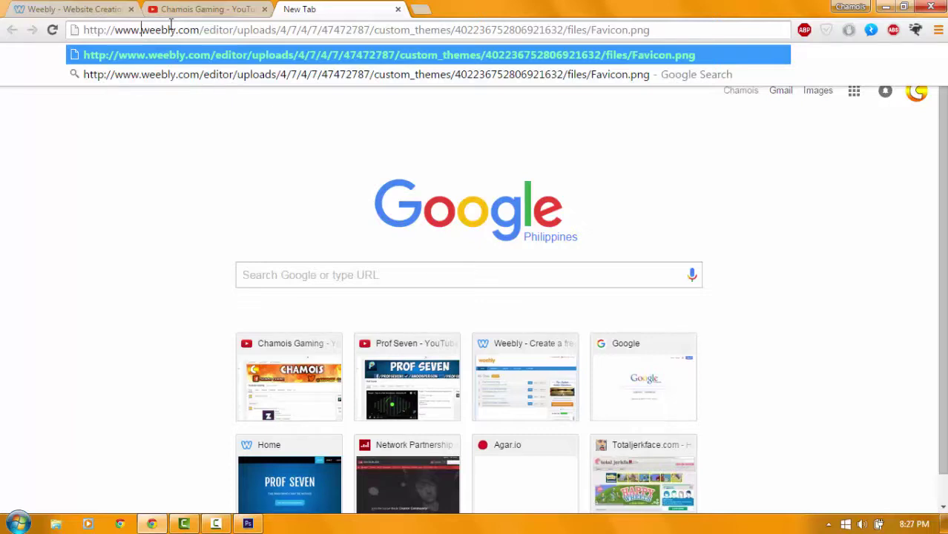
left_click(111, 10)
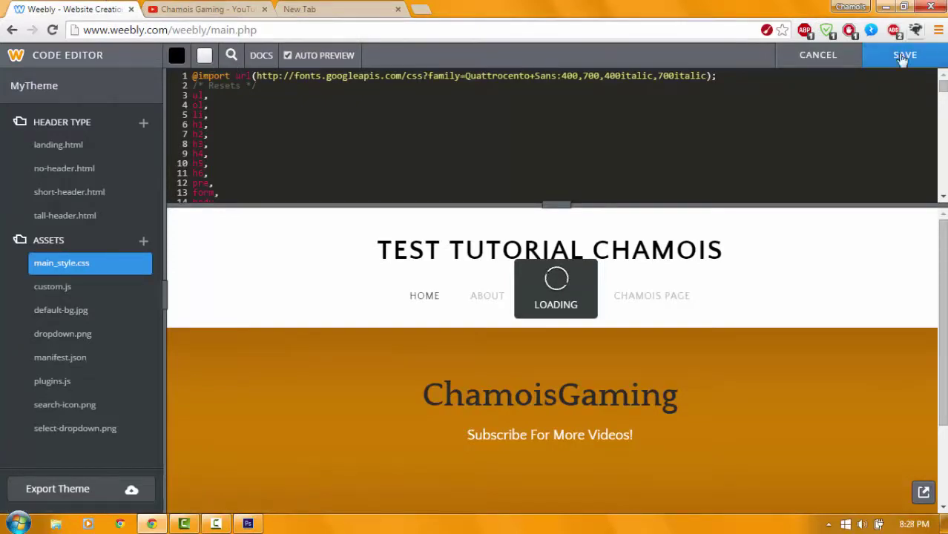
- Begin saving the edited theme under the name 123
left_click(900, 61)
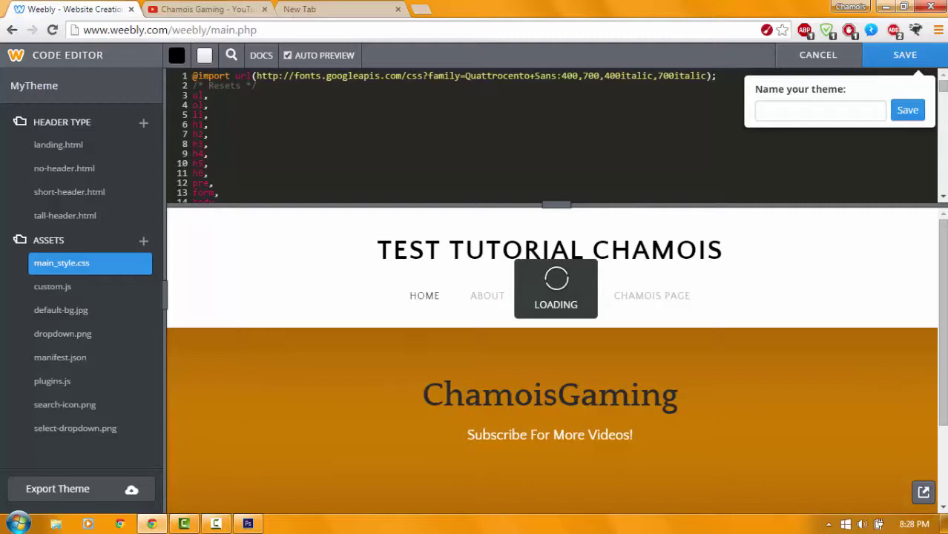
left_click(799, 116)
type("123")
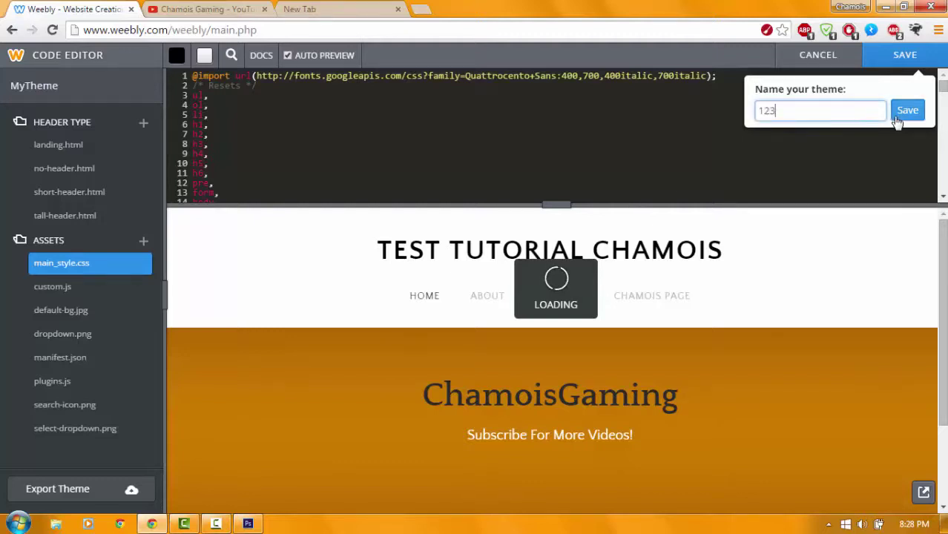
- Check the favicon URL in its own tab, then close it and return to Weebly
left_click(345, 11)
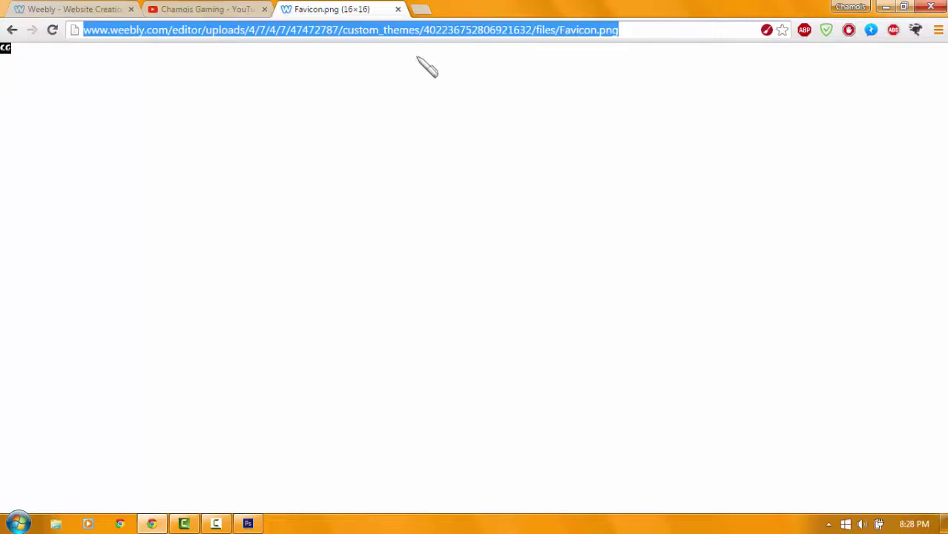
left_click(397, 9)
left_click(74, 9)
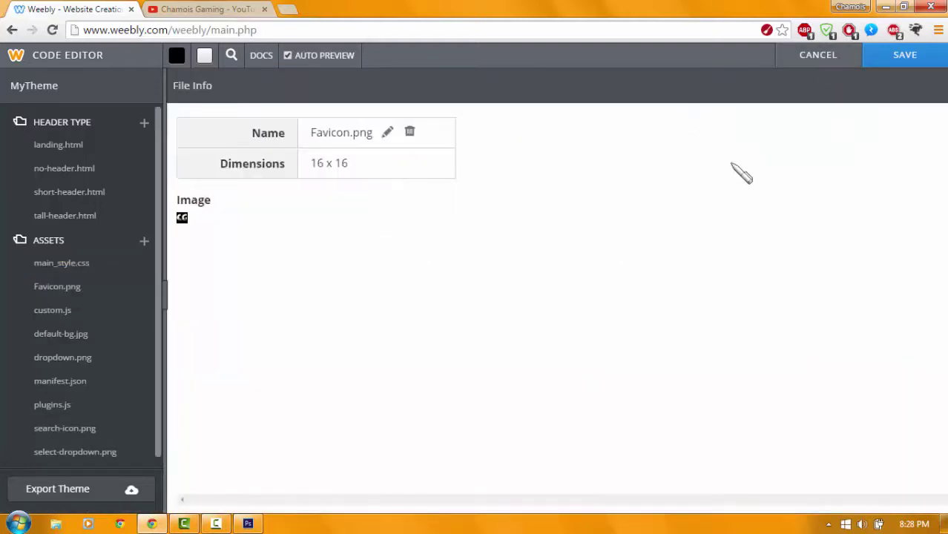
- Save the theme under the name Chamois
left_click(913, 66)
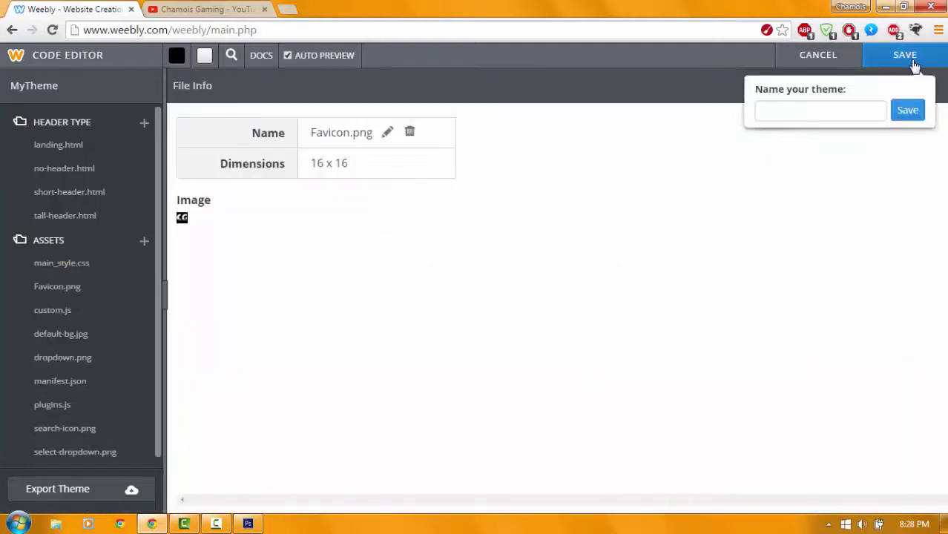
left_click(850, 114)
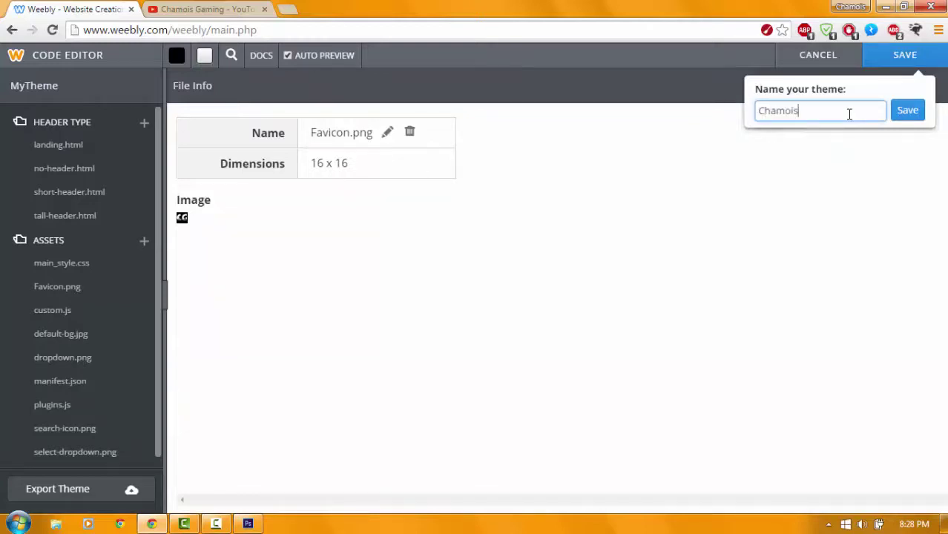
type("Chamois")
left_click(911, 112)
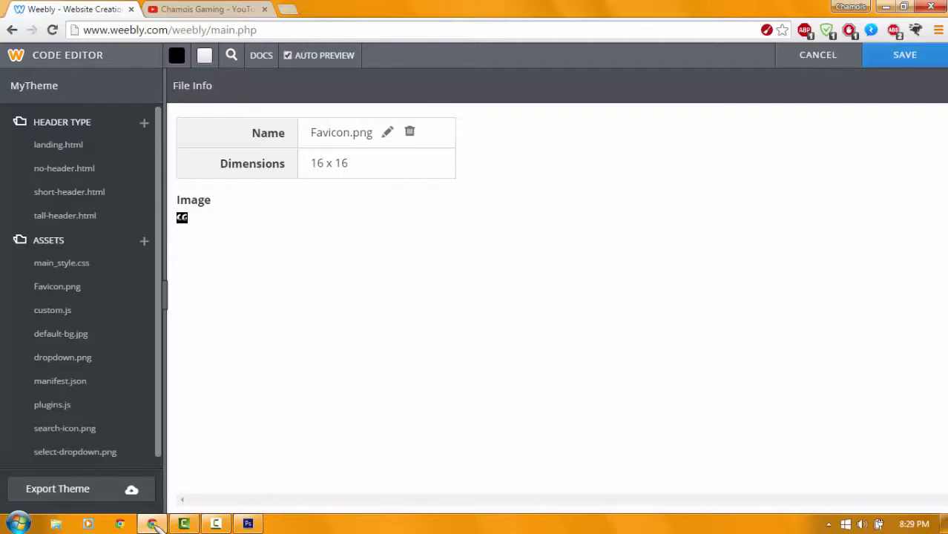
- Leave the code editor and bring up the site's SEO settings down to Header Code
left_click(185, 524)
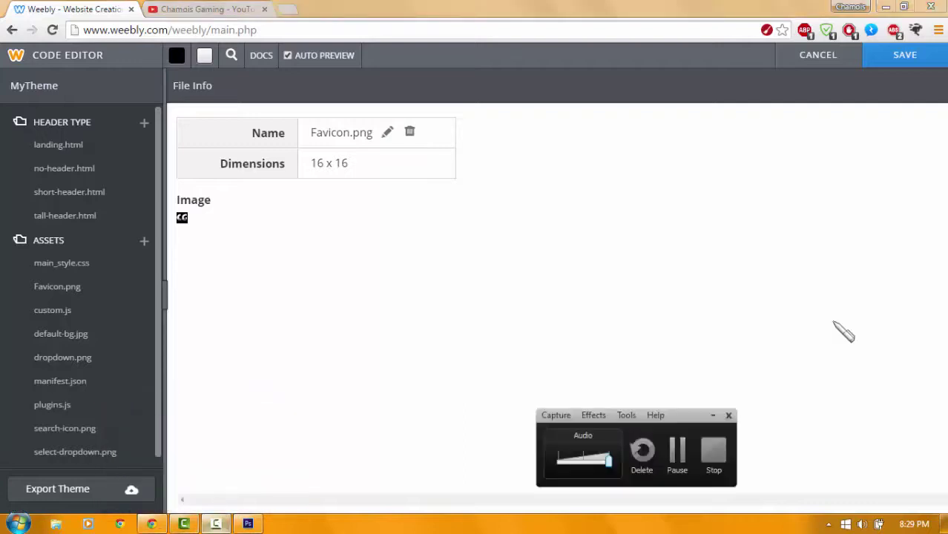
left_click(678, 454)
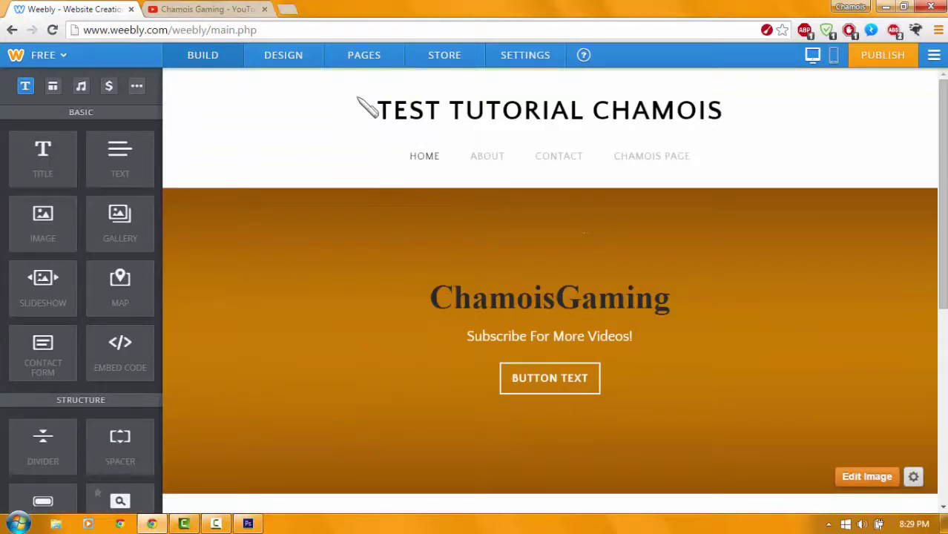
left_click(531, 58)
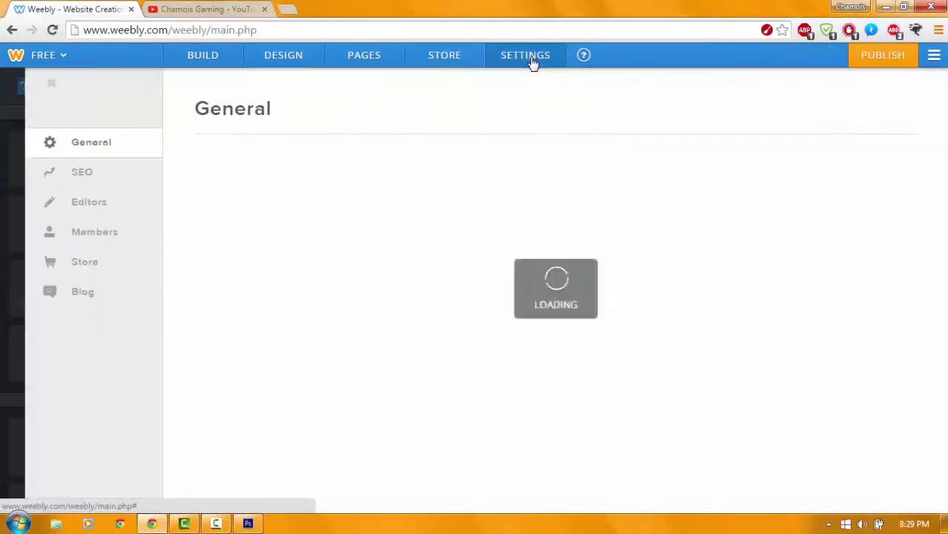
left_click(107, 184)
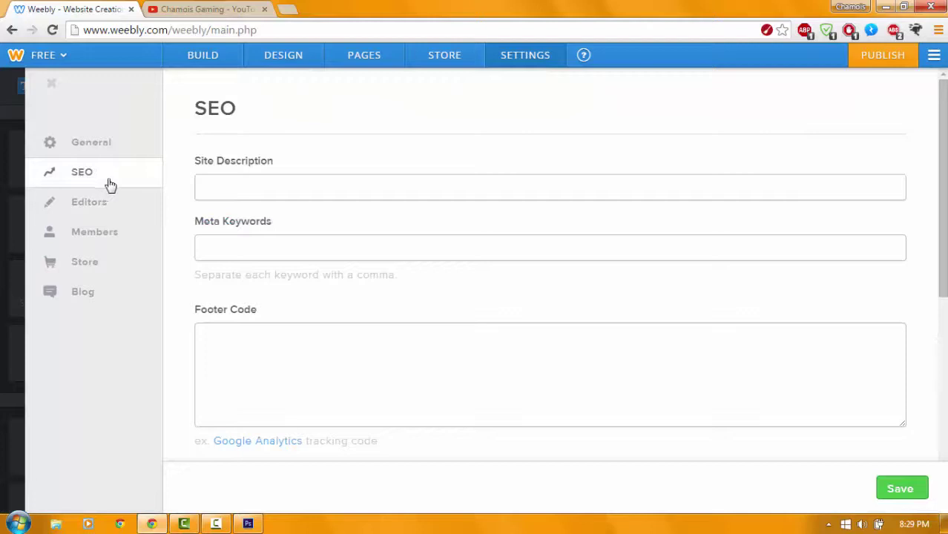
scroll(390, 298, "down", 4)
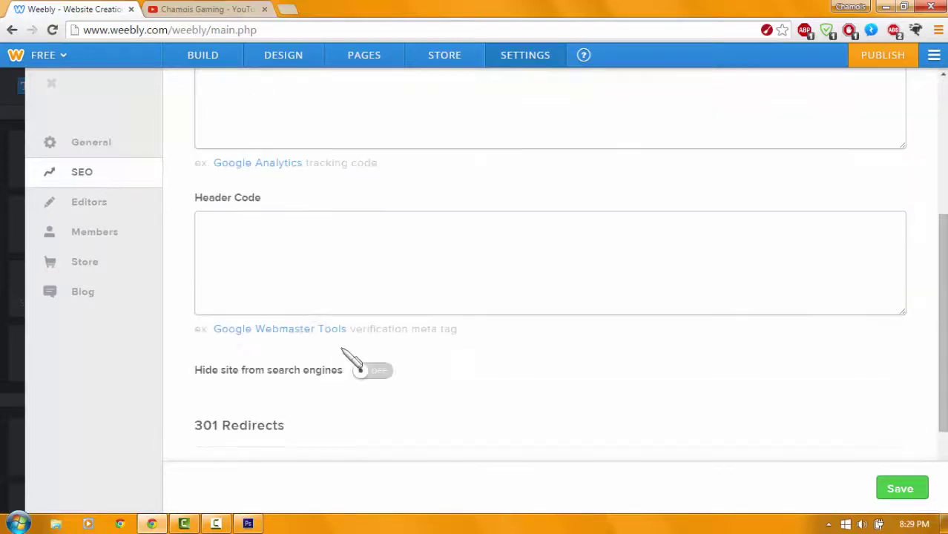
- Copy all the link-tag code from the desktop's Favicon Code! file, then close Notepad
key("alt+Tab")
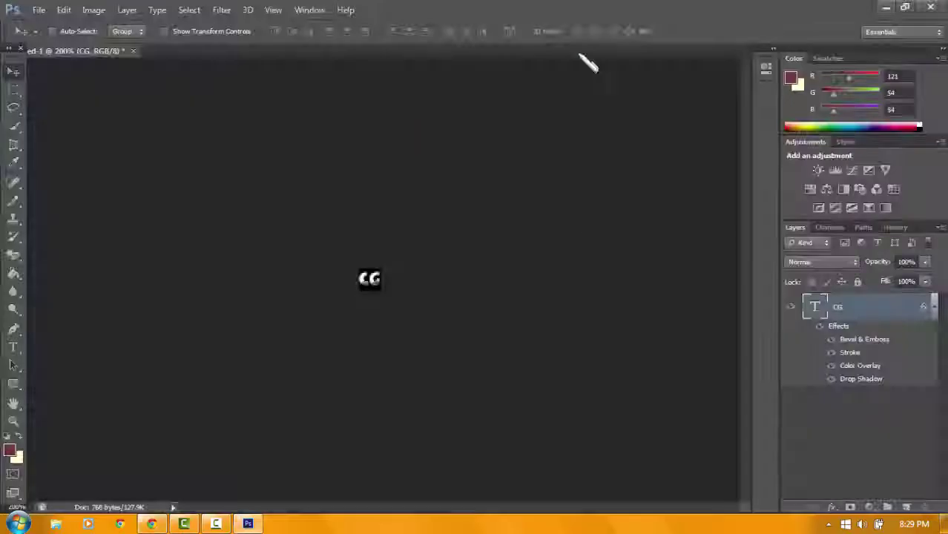
left_click(886, 7)
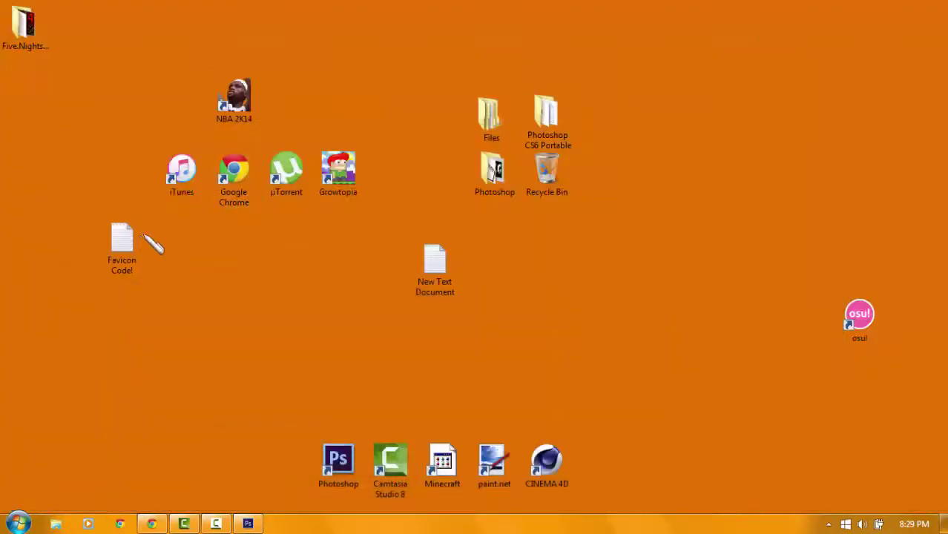
double_click(132, 245)
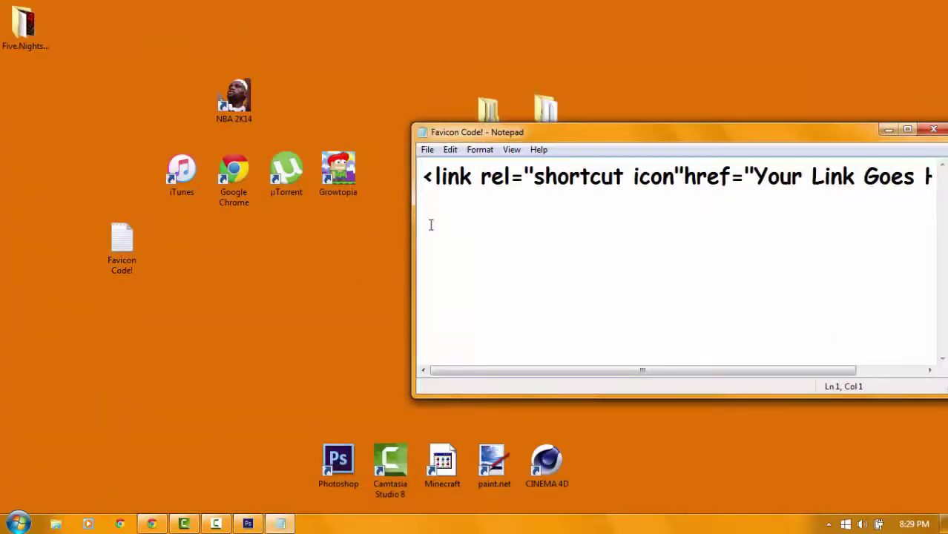
right_click(524, 214)
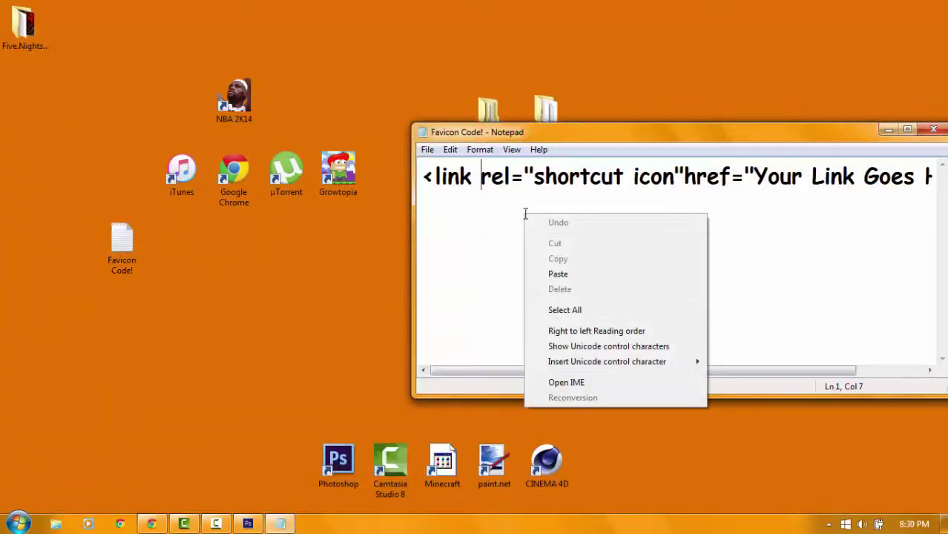
left_click(555, 308)
right_click(540, 277)
left_click(569, 321)
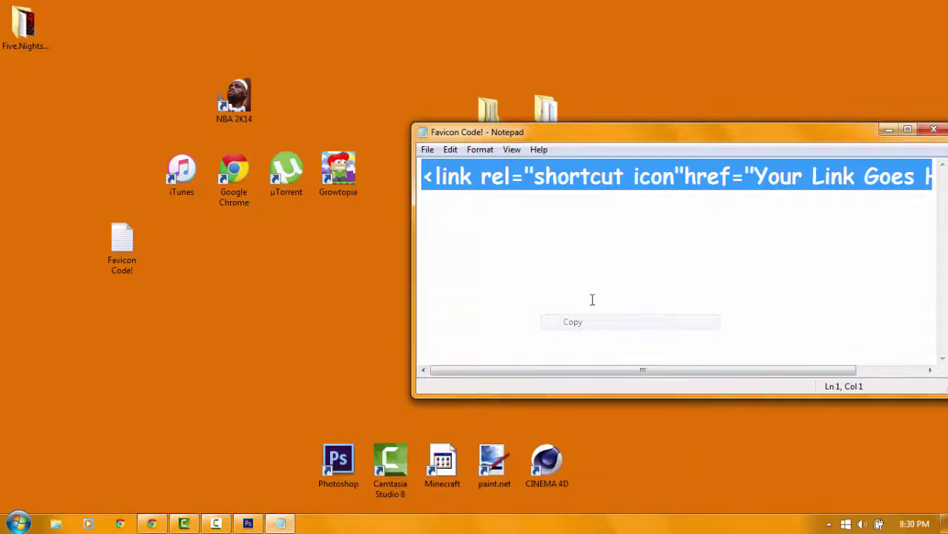
left_click(933, 130)
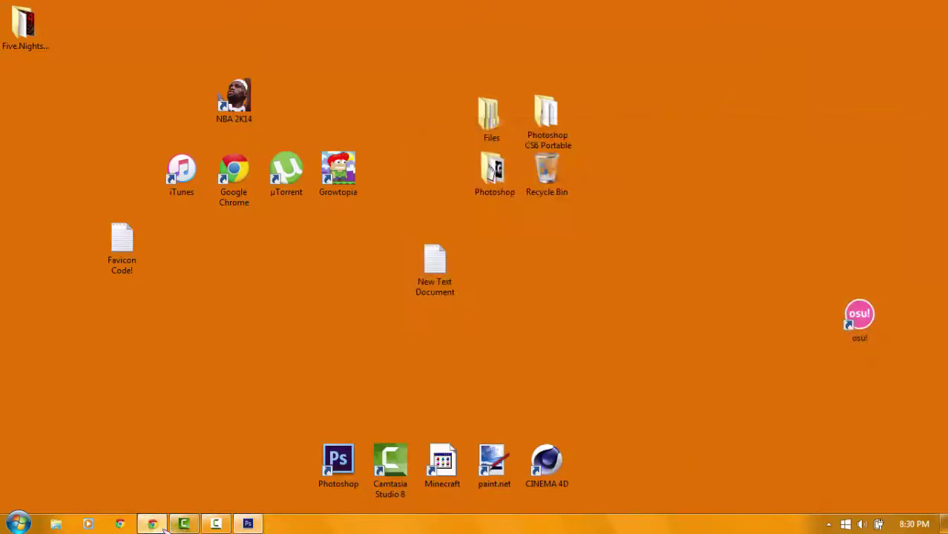
- Paste the shortcut-icon link tag into Header Code, leaving its href value empty
left_click(151, 524)
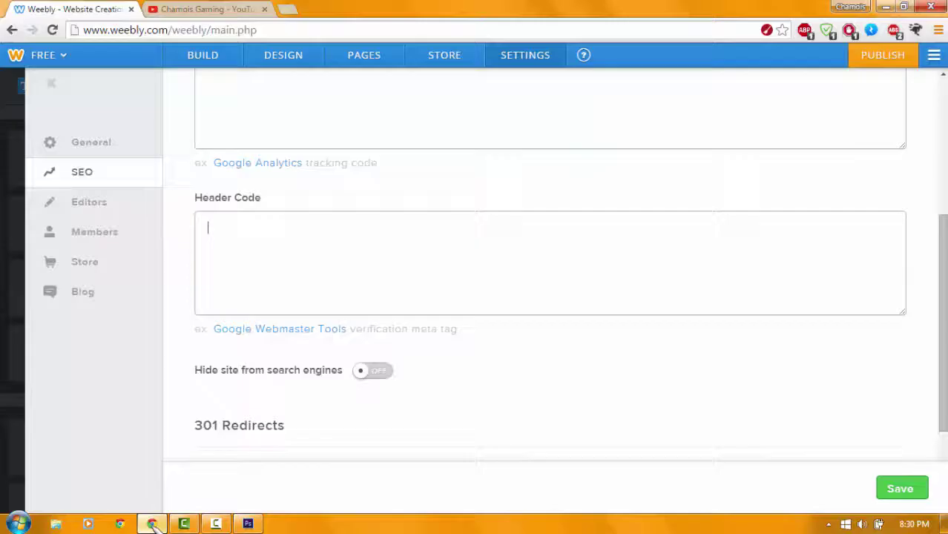
right_click(321, 218)
left_click(389, 299)
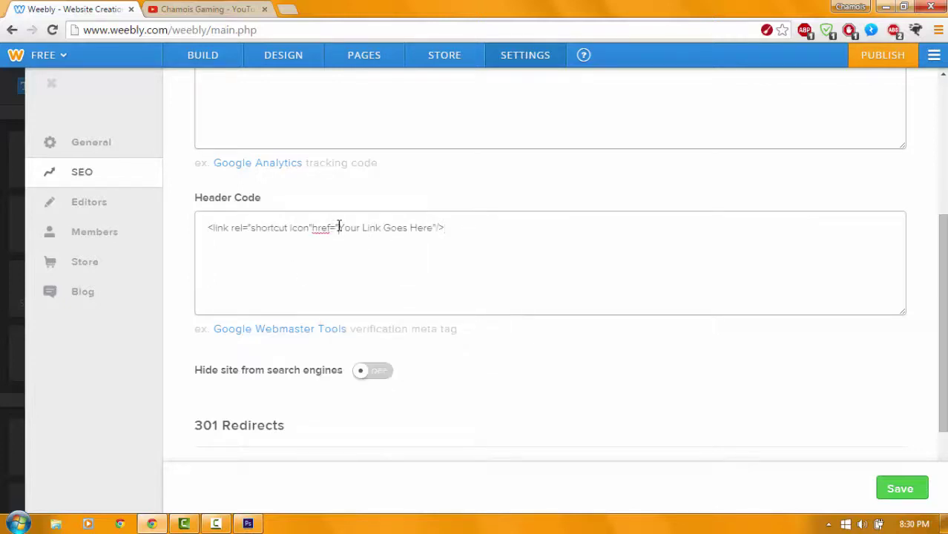
left_click_drag(338, 226, 374, 226)
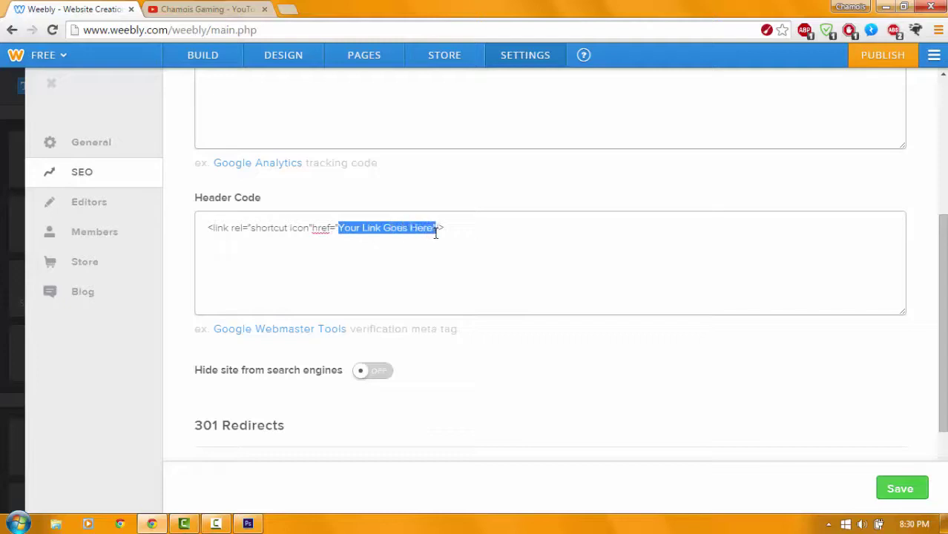
key("BackSpace")
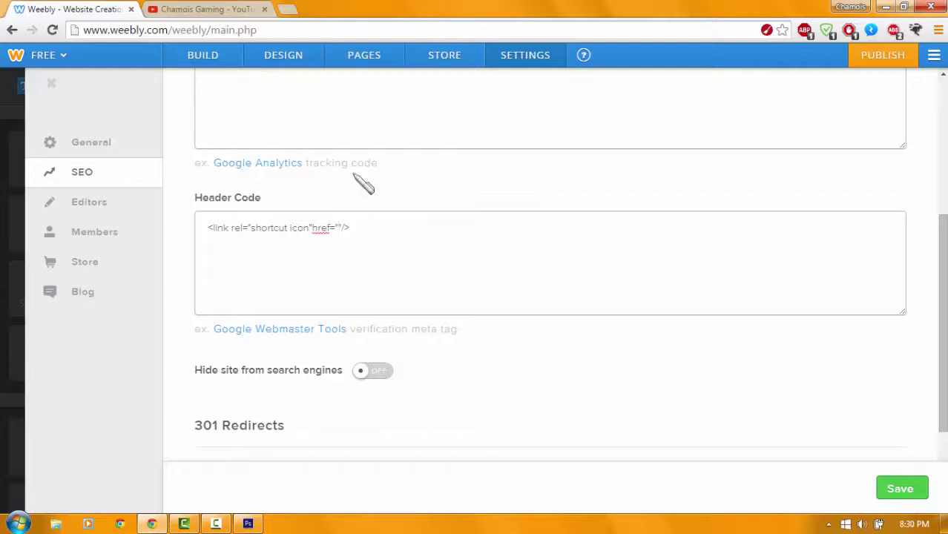
key("ctrl+v")
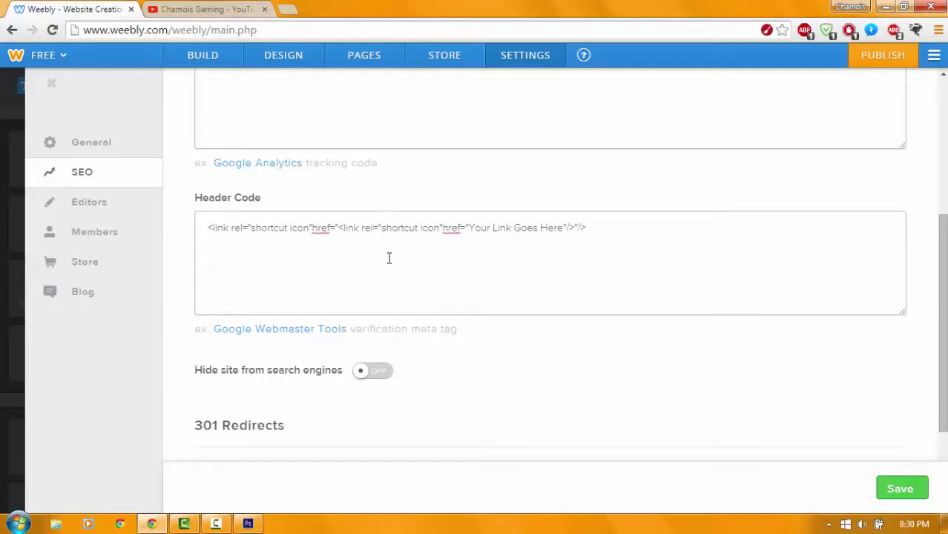
key("ctrl+z")
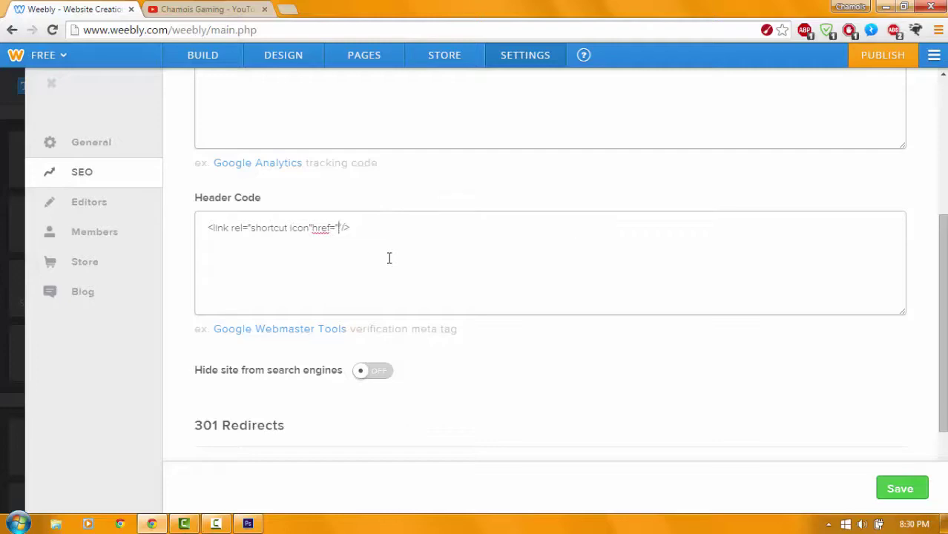
left_click(201, 10)
left_click(287, 8)
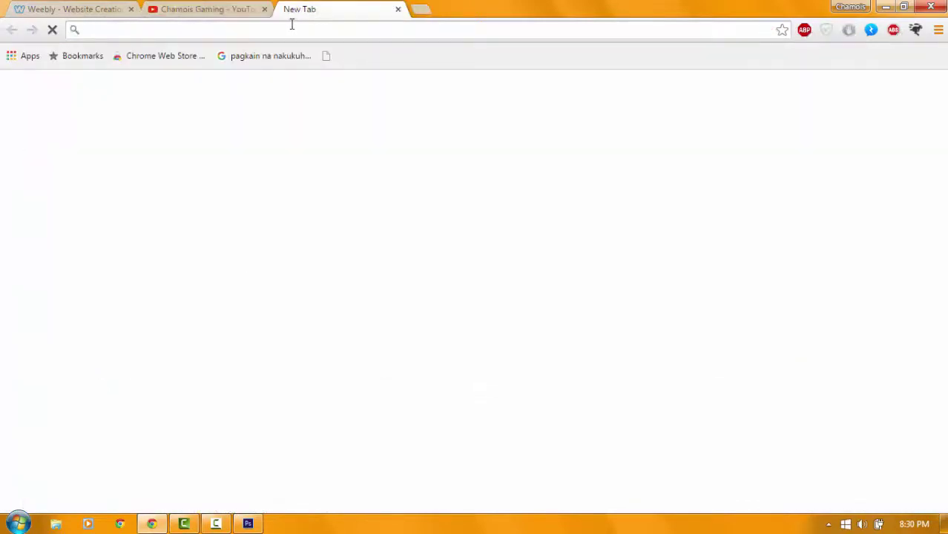
type("www.")
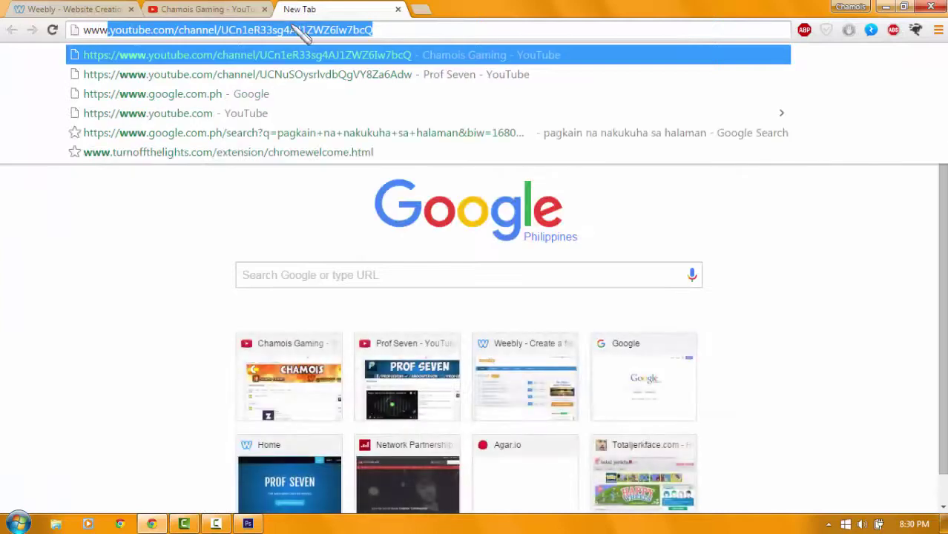
type("weebly")
key("Delete")
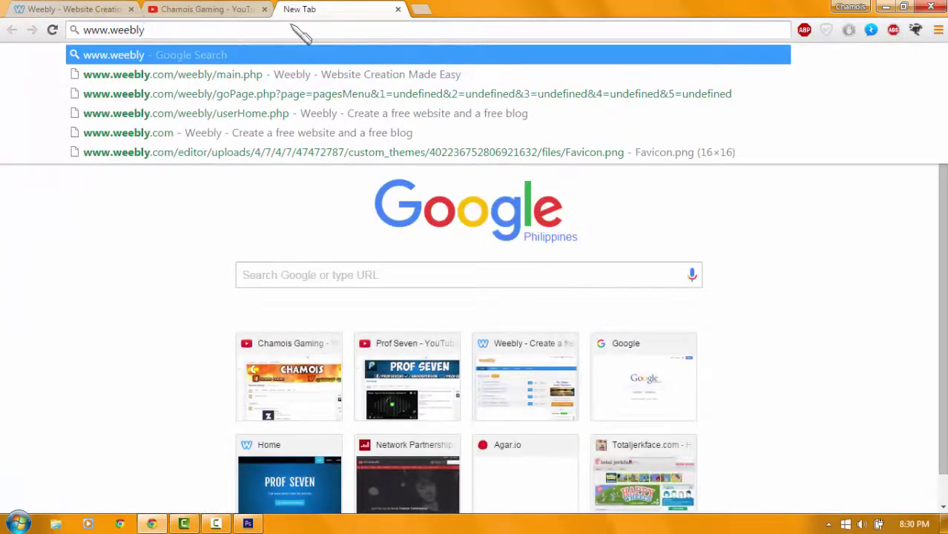
key("Down")
key("Down")
key("Down")
key("Down")
key("Down")
key("Return")
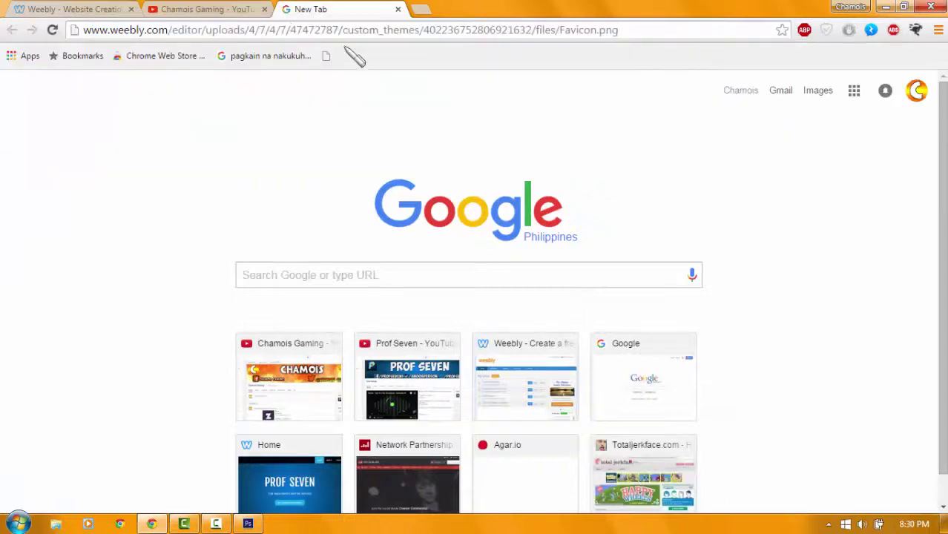
left_click(627, 31)
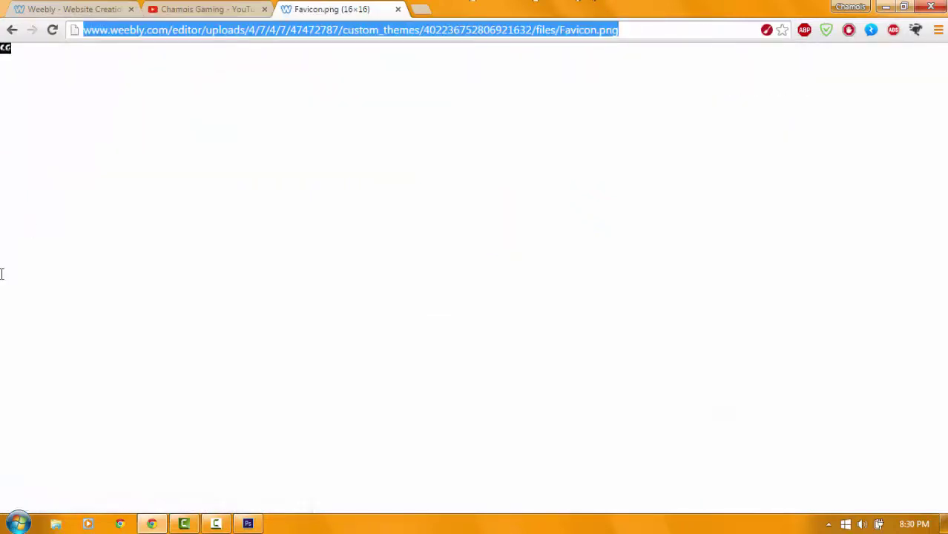
left_click(106, 9)
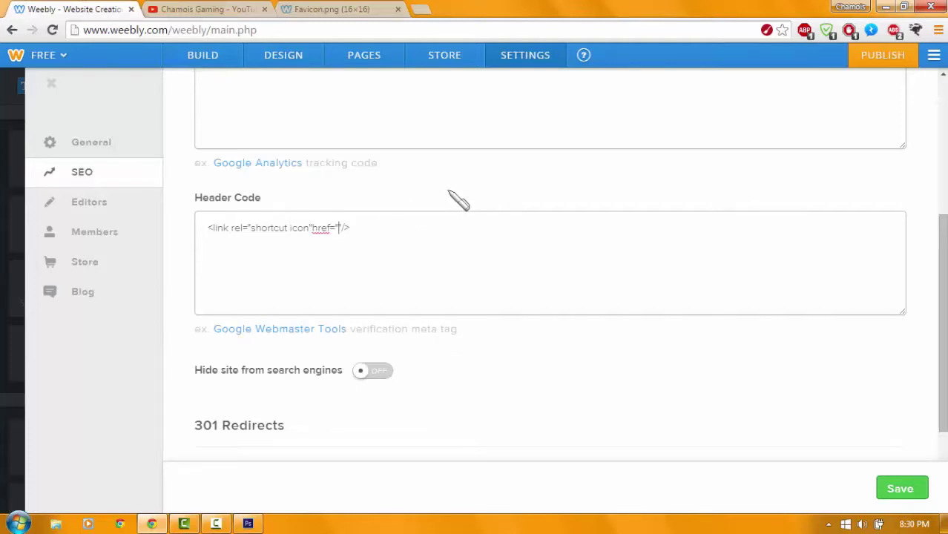
- Point the href at Favicon.png on testturorialchamois.weebly.com and save the SEO settings
key("ctrl+v")
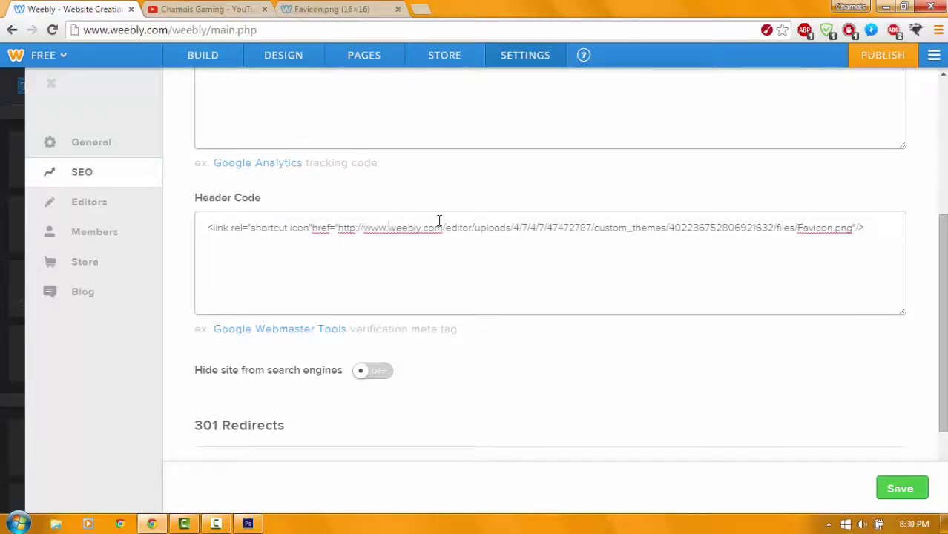
left_click(882, 56)
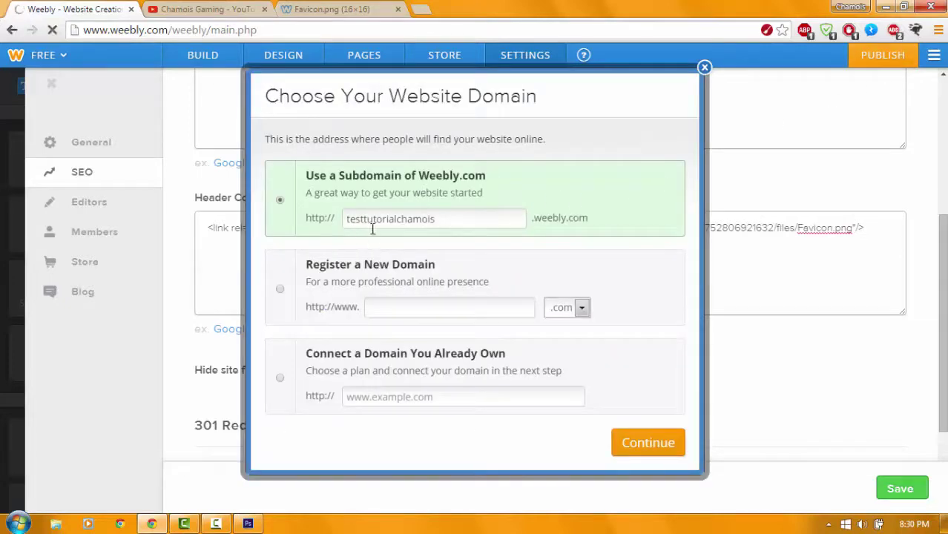
left_click(705, 67)
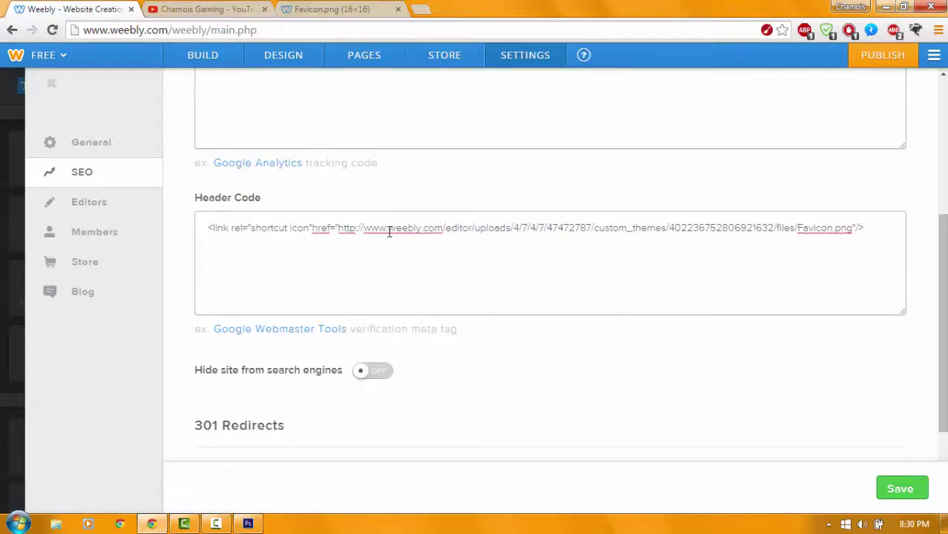
type("testturo")
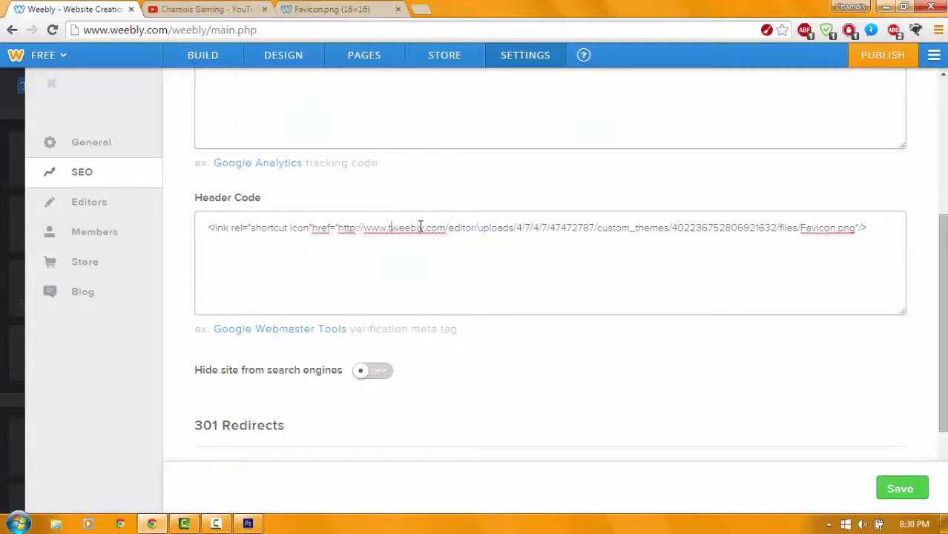
type("rialcham")
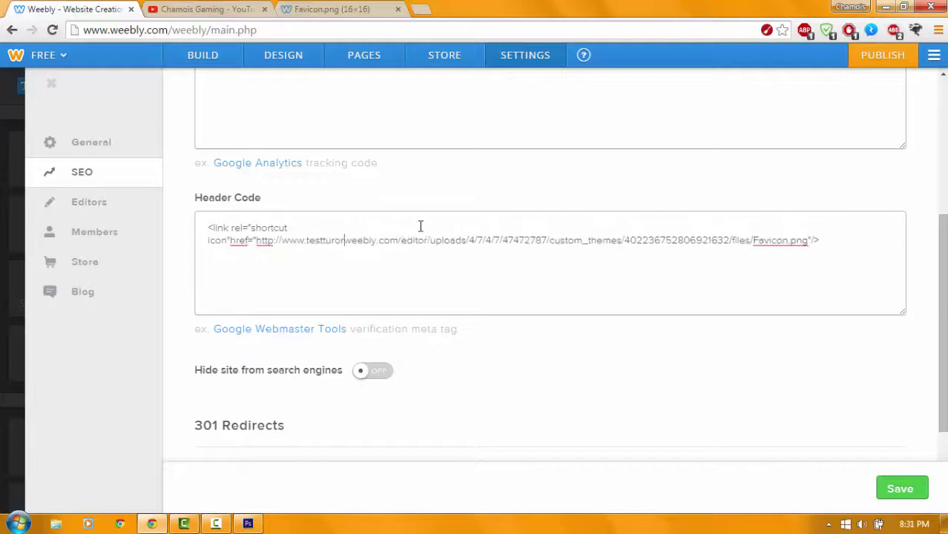
type("ois.weebly")
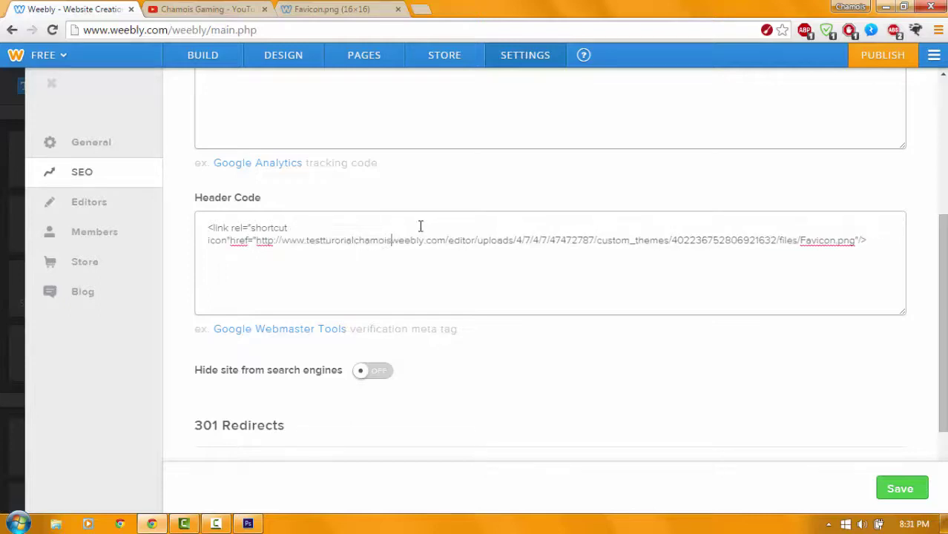
type(".")
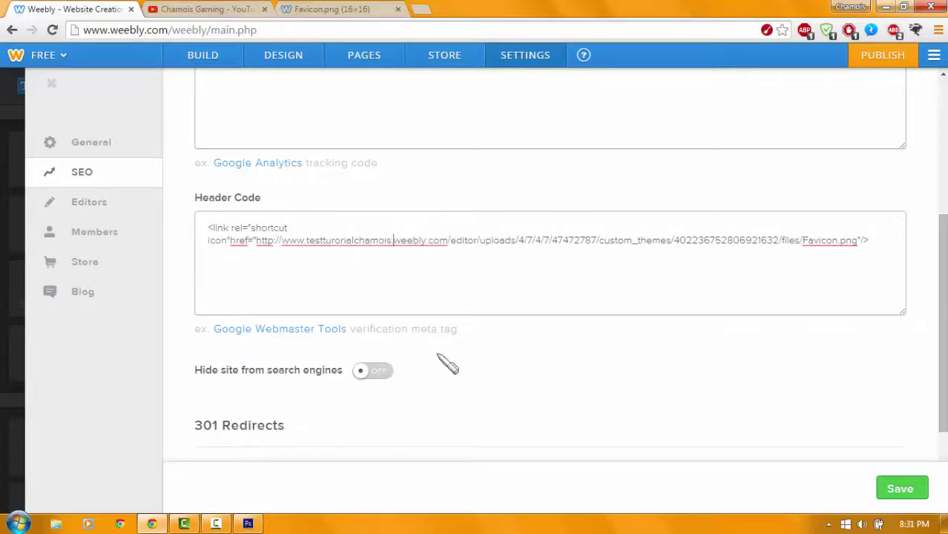
left_click(907, 492)
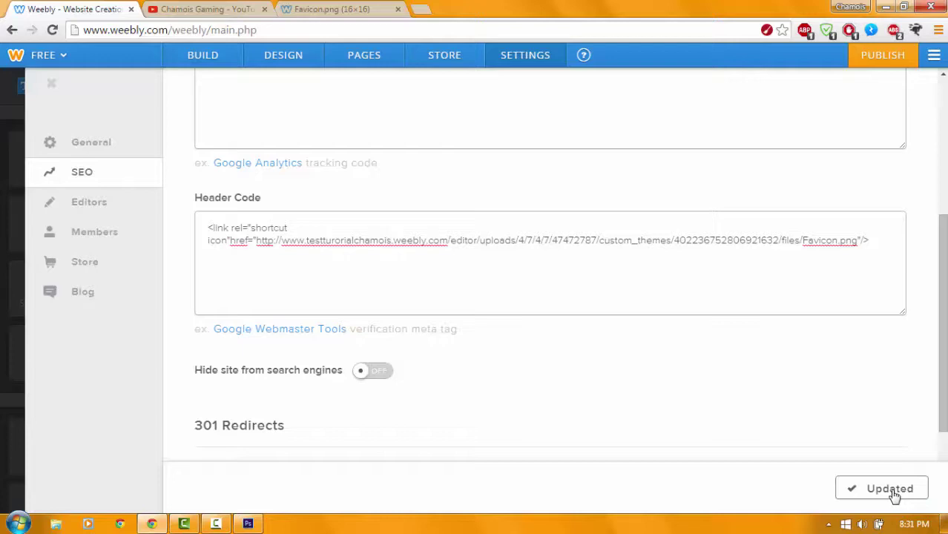
- Close the Favicon.png tab and publish the site on its weebly.com subdomain
left_click(218, 63)
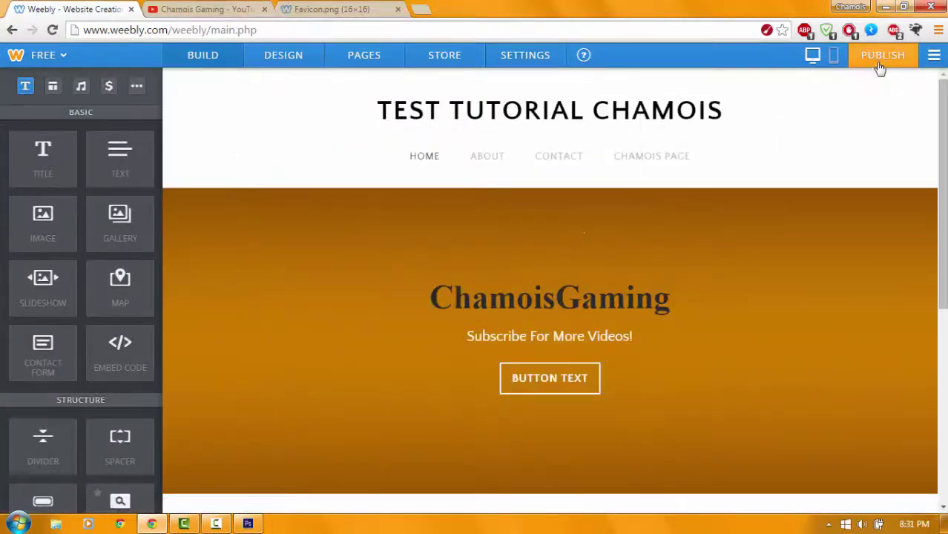
left_click(398, 9)
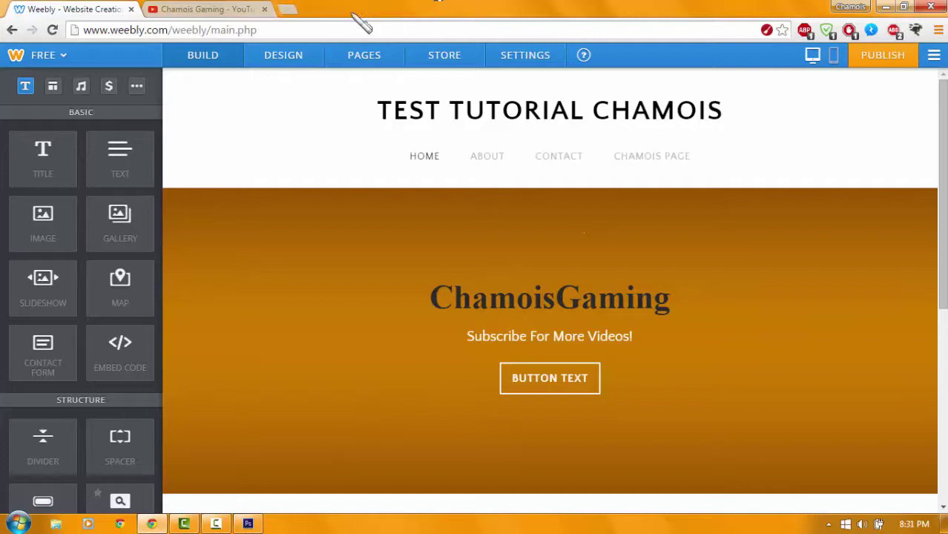
left_click(897, 59)
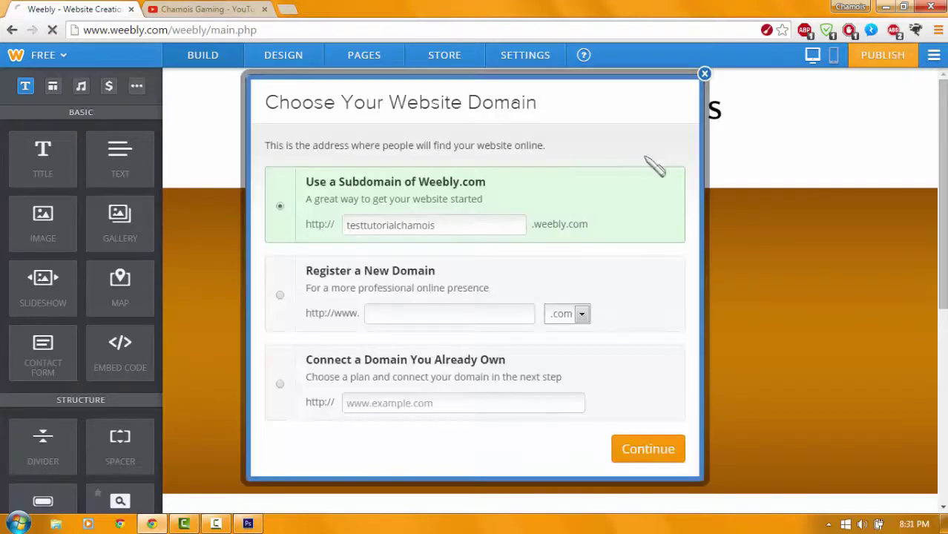
left_click(647, 457)
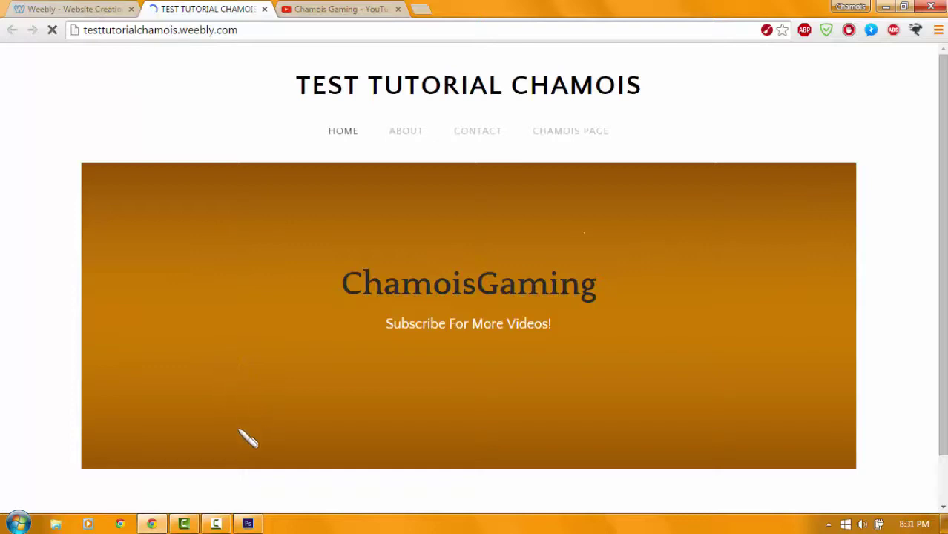
- Quit Photoshop without saving changes to the icon image
left_click(247, 523)
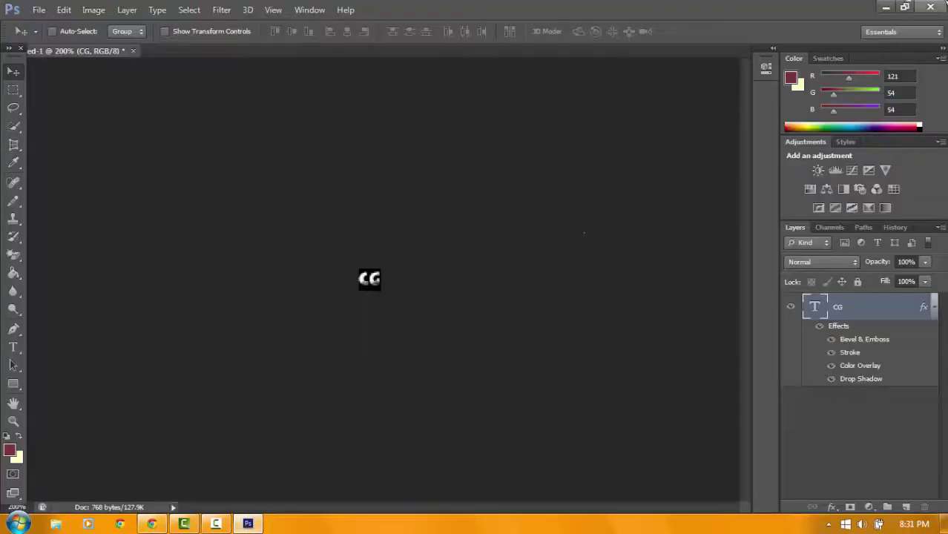
left_click(930, 6)
left_click(482, 210)
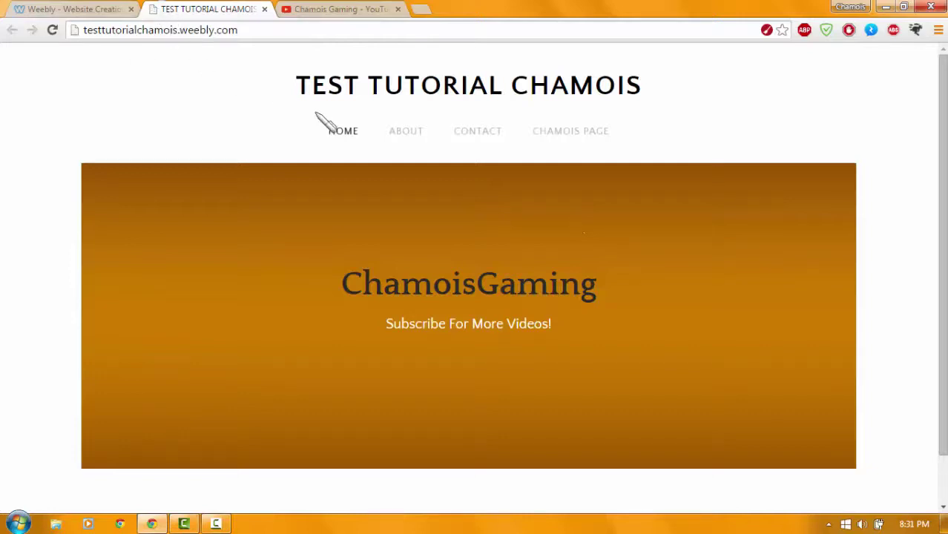
- Open the live site's About page and scroll it until the CG favicon appears in the tab
left_click(404, 133)
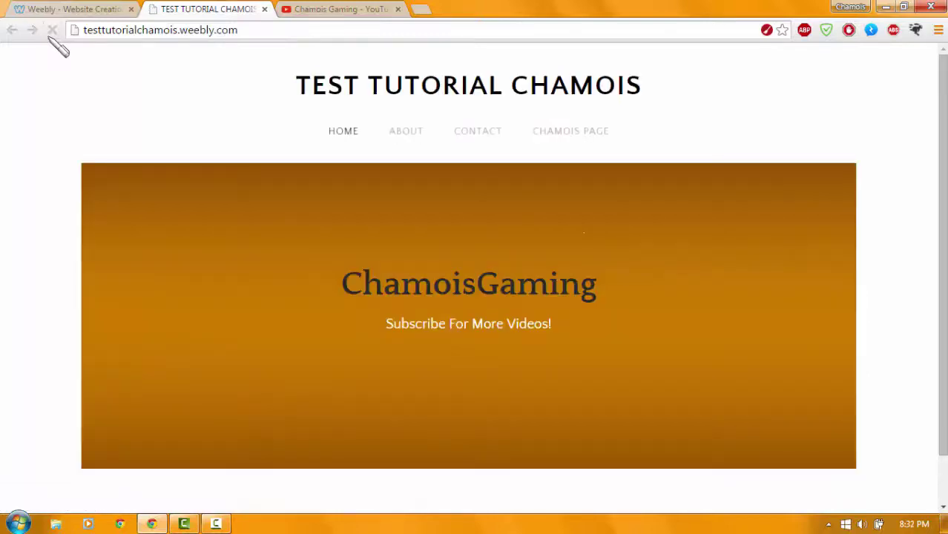
scroll(276, 236, "down", 1)
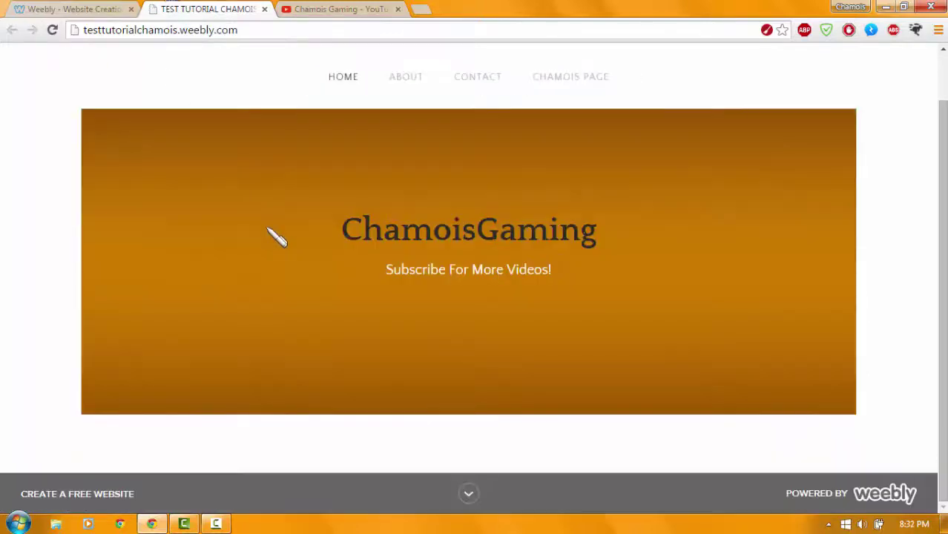
scroll(276, 236, "up", 1)
scroll(276, 236, "down", 1)
scroll(276, 235, "up", 1)
scroll(276, 236, "down", 1)
scroll(276, 236, "up", 1)
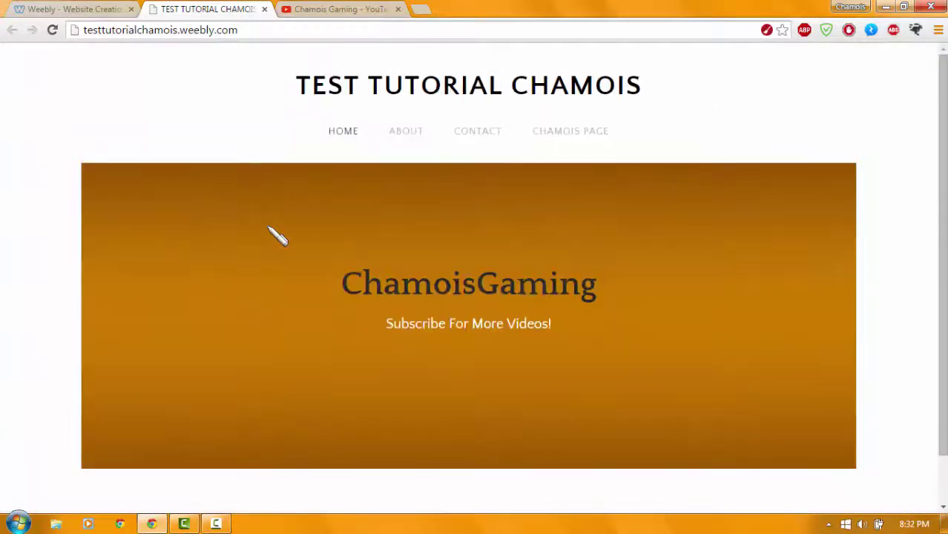
scroll(276, 236, "down", 1)
scroll(276, 236, "up", 1)
scroll(276, 236, "down", 1)
scroll(276, 236, "up", 1)
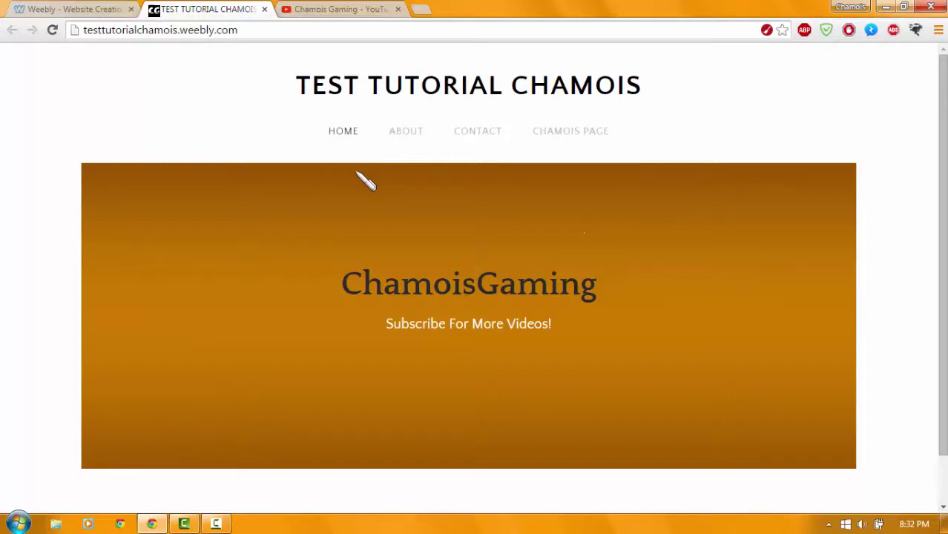
- Minimize Chrome and refresh the Windows desktop
left_click(886, 7)
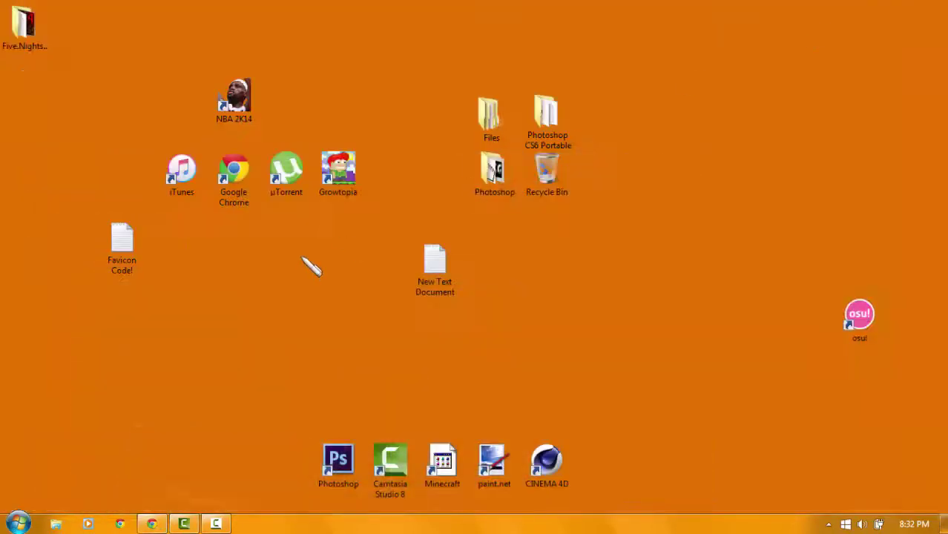
right_click(229, 251)
left_click(237, 290)
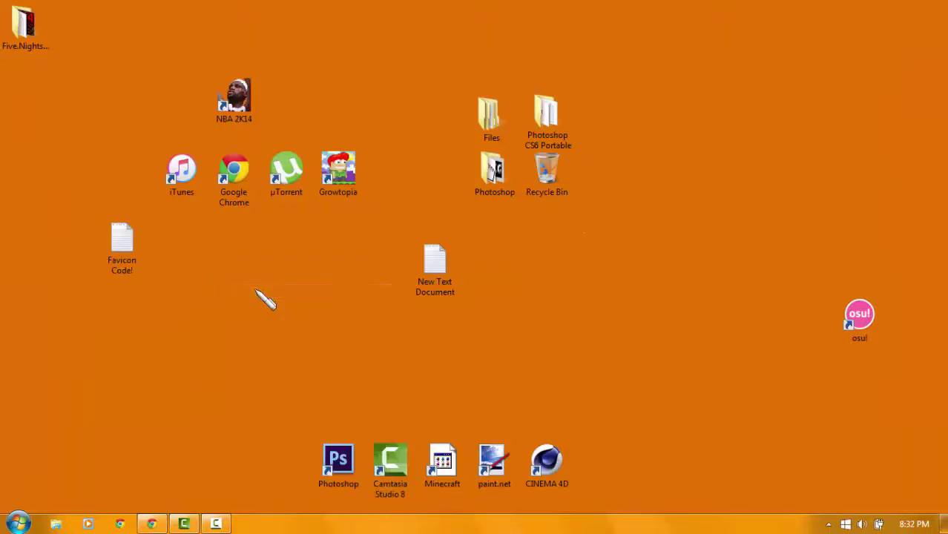